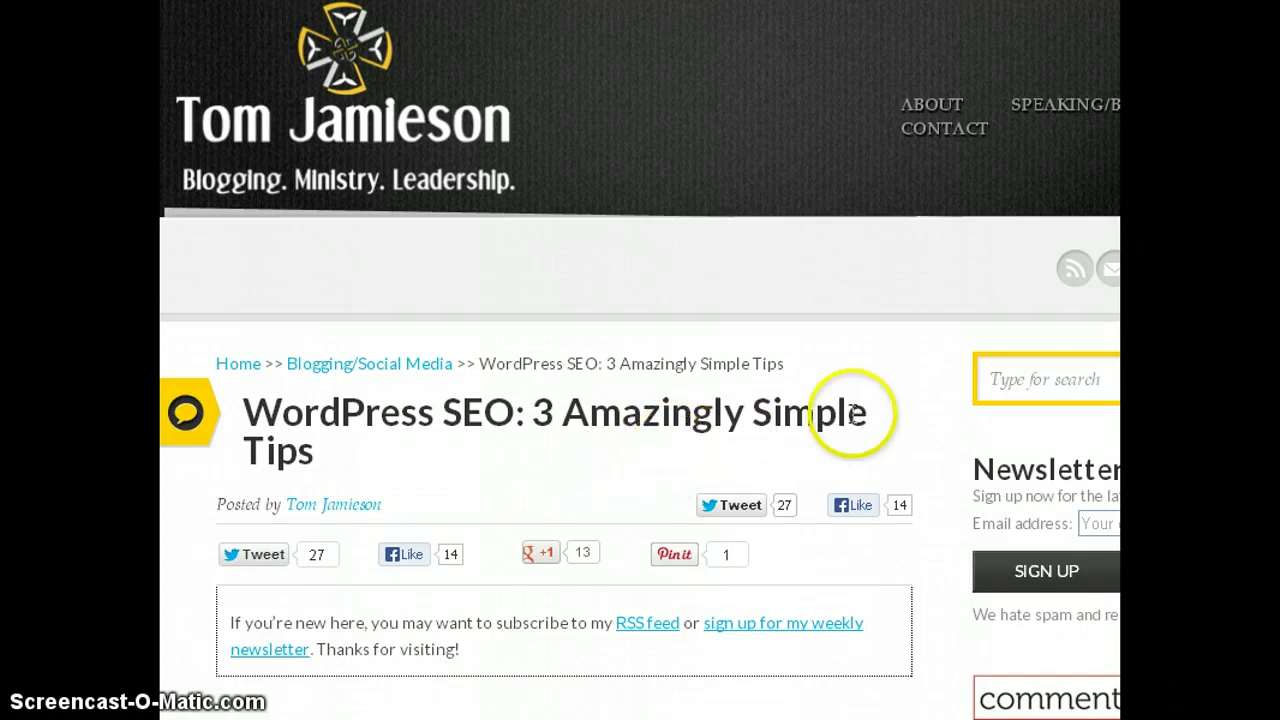
# Scroll the post down to tip 1 on choosing the right URL structure for permalinks.
pyautogui.scroll(-3, 908, 412)
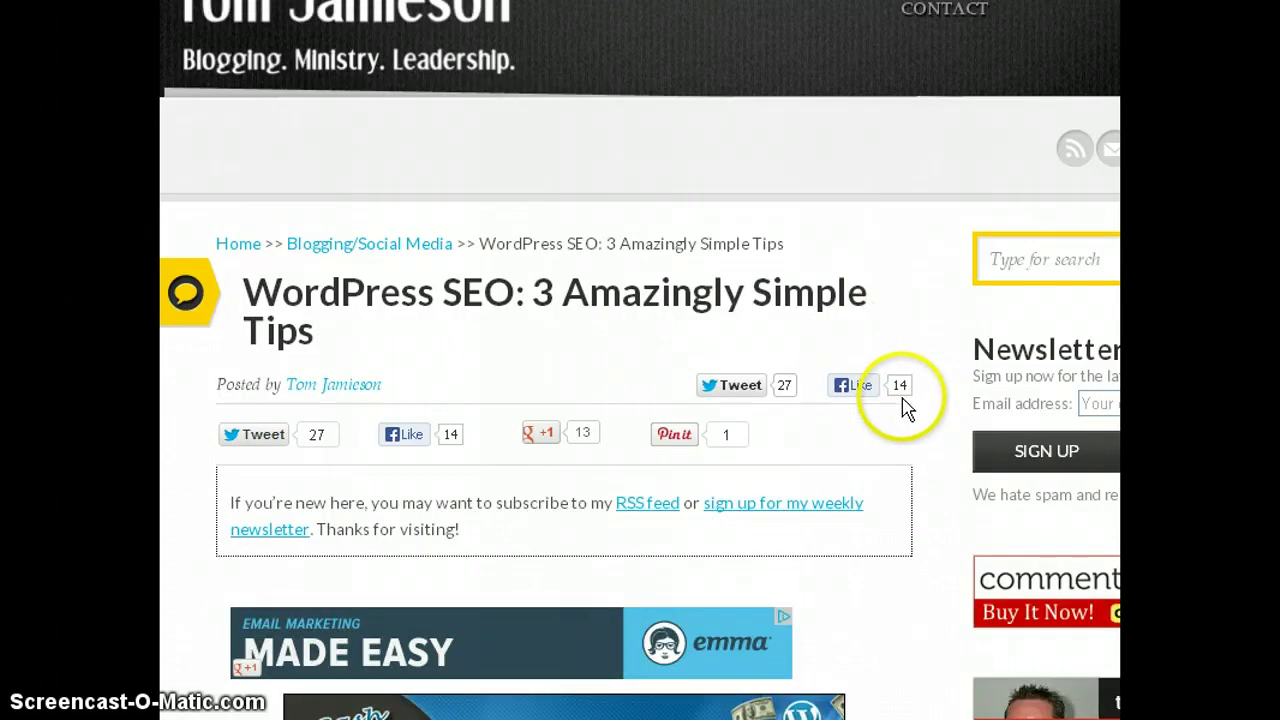
pyautogui.scroll(-5, 908, 408)
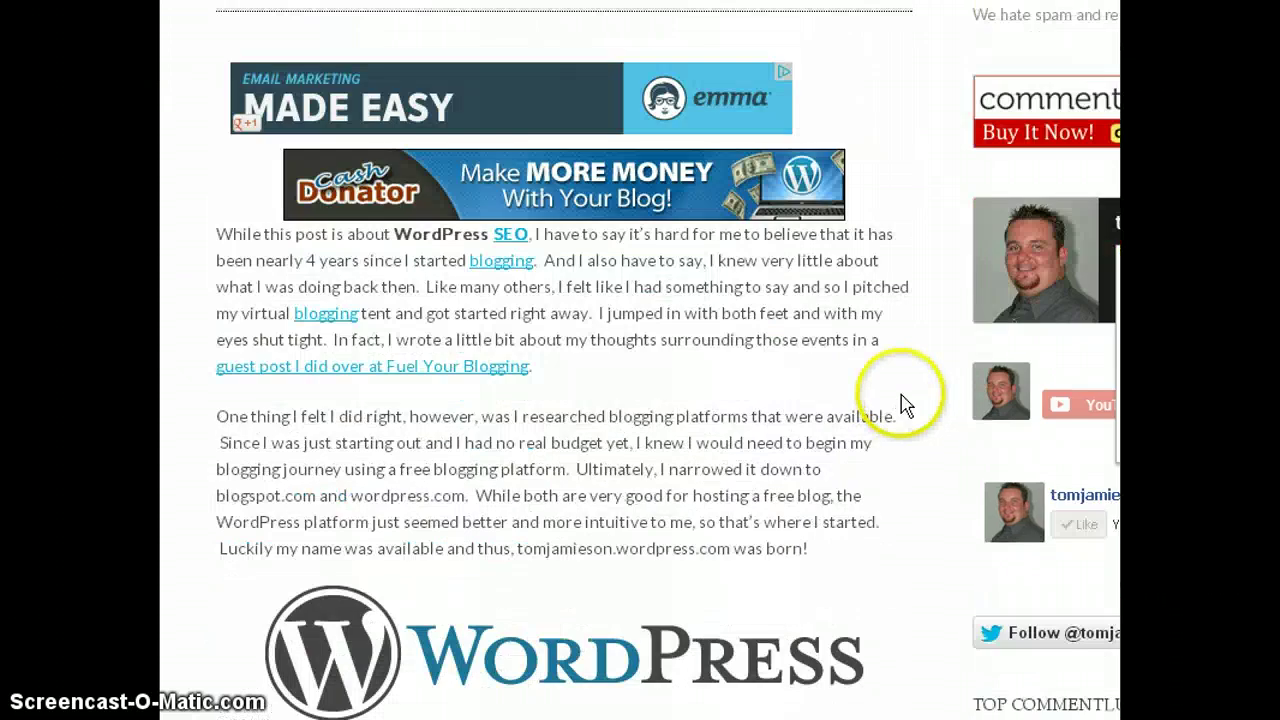
pyautogui.scroll(-1, 905, 403)
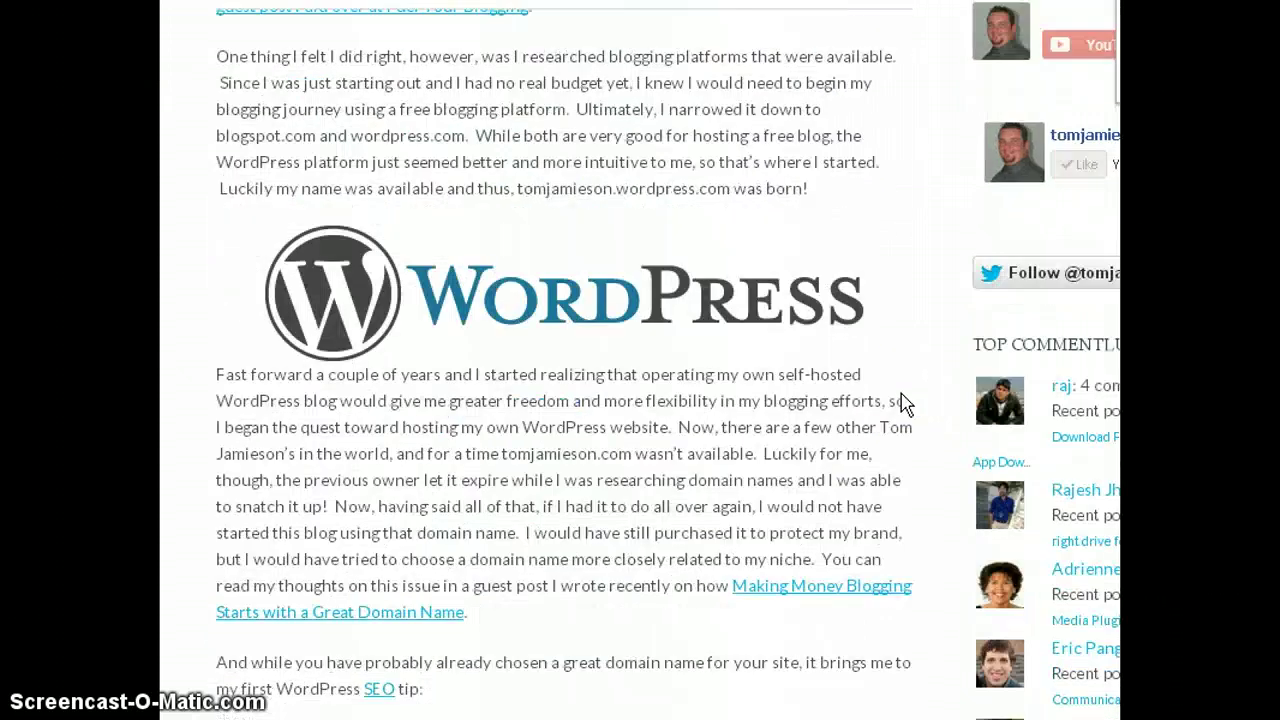
pyautogui.scroll(-1, 903, 398)
pyautogui.scroll(-4, 900, 392)
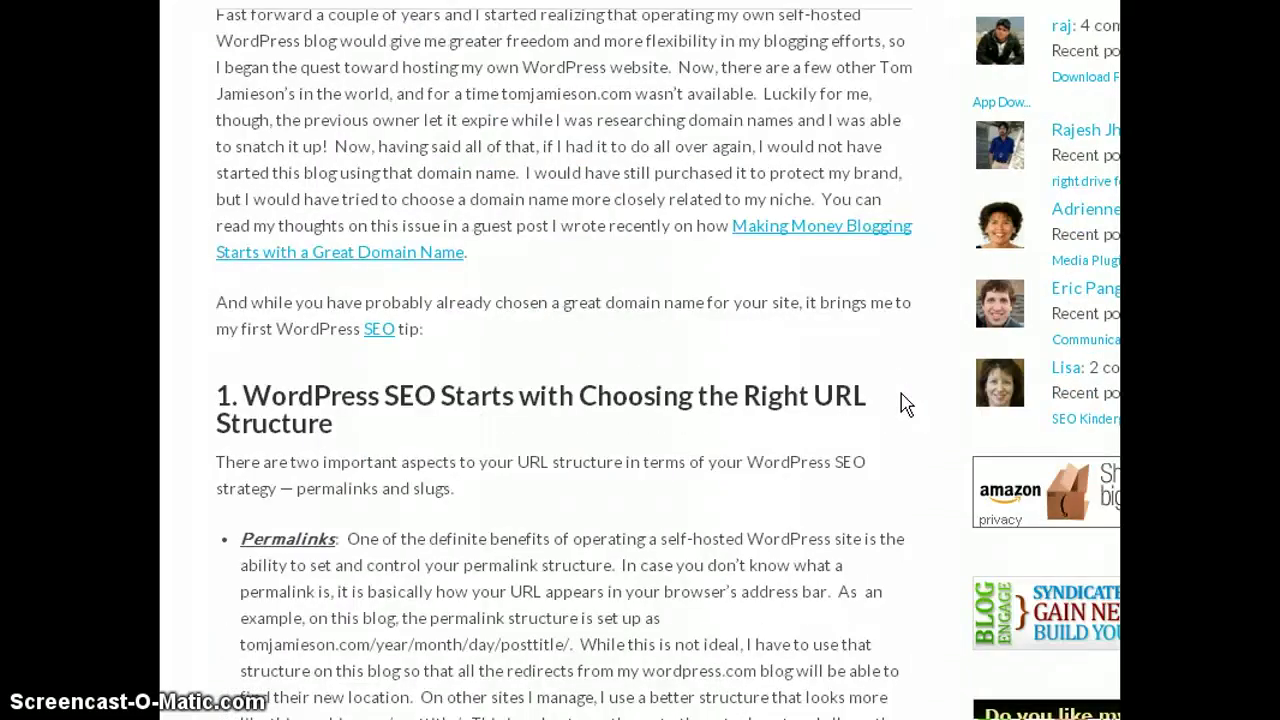
pyautogui.scroll(-1, 905, 403)
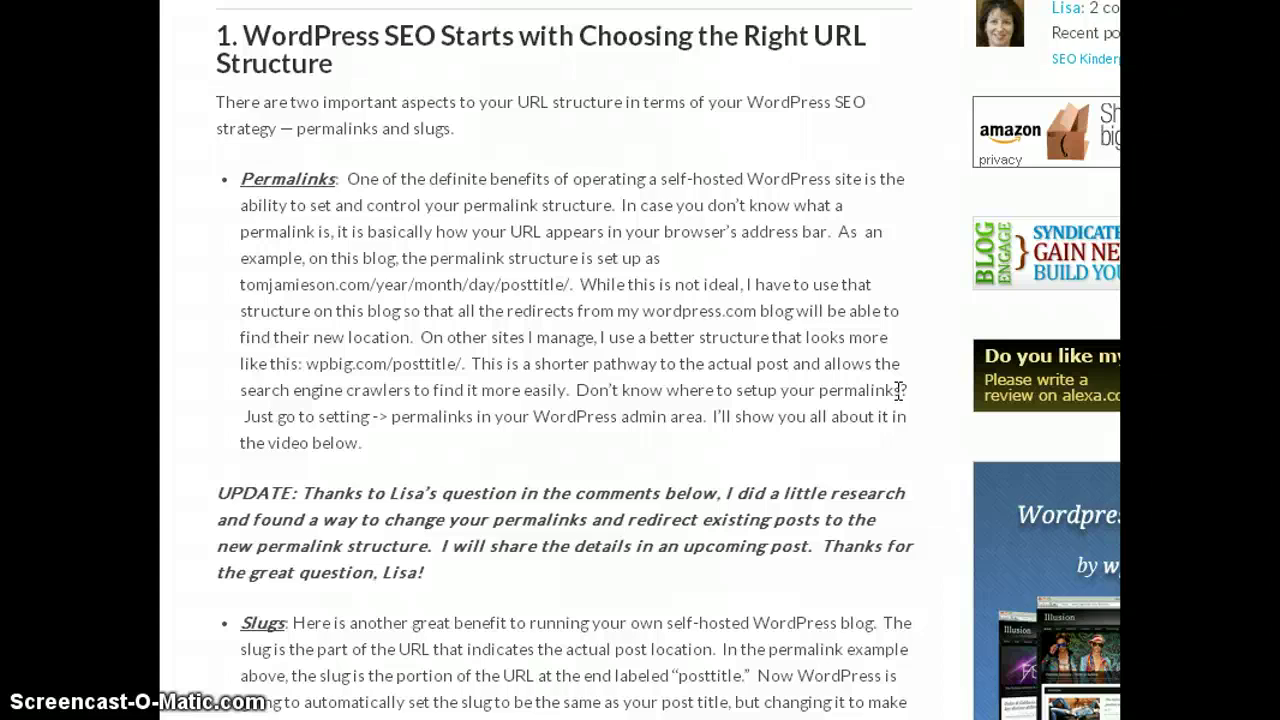
# Scroll through the comments, then open SEO > Edit files to view the .htaccess RedirectMatch 301 line.
pyautogui.click(621, 358)
pyautogui.scroll(-2, 613, 337)
pyautogui.click(186, 371)
pyautogui.click(592, 456)
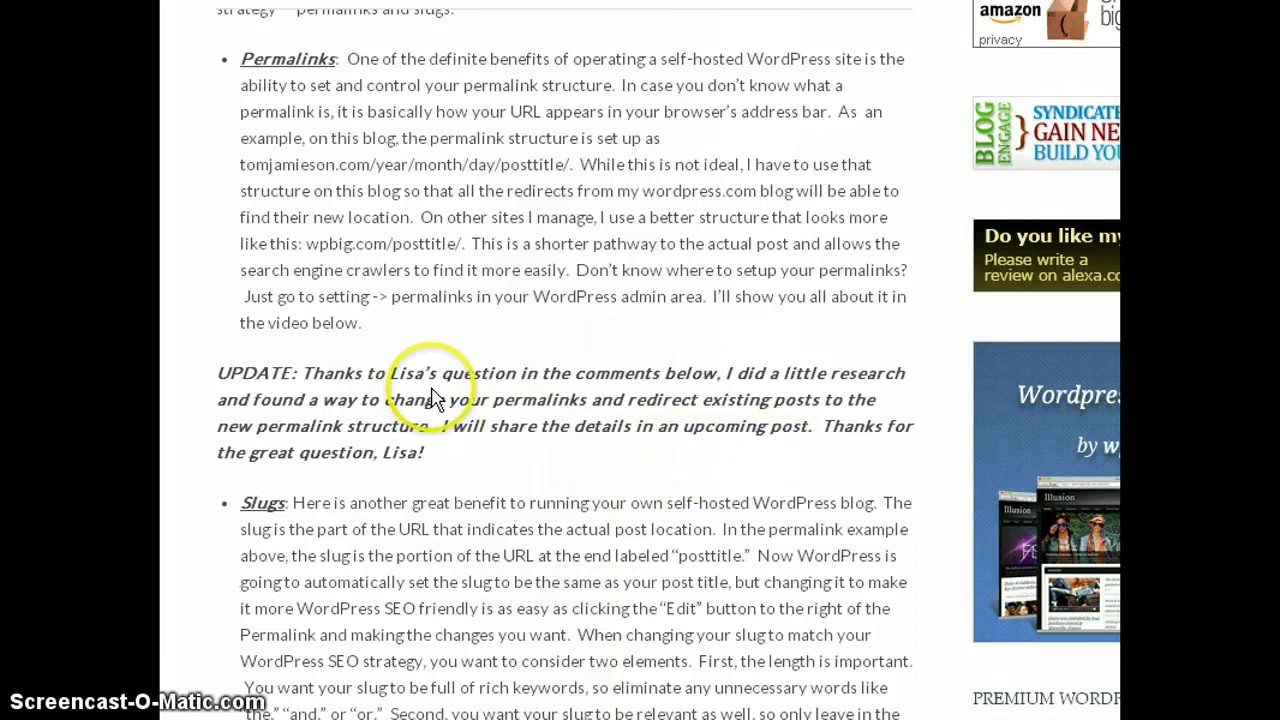
pyautogui.scroll(-10, 950, 495)
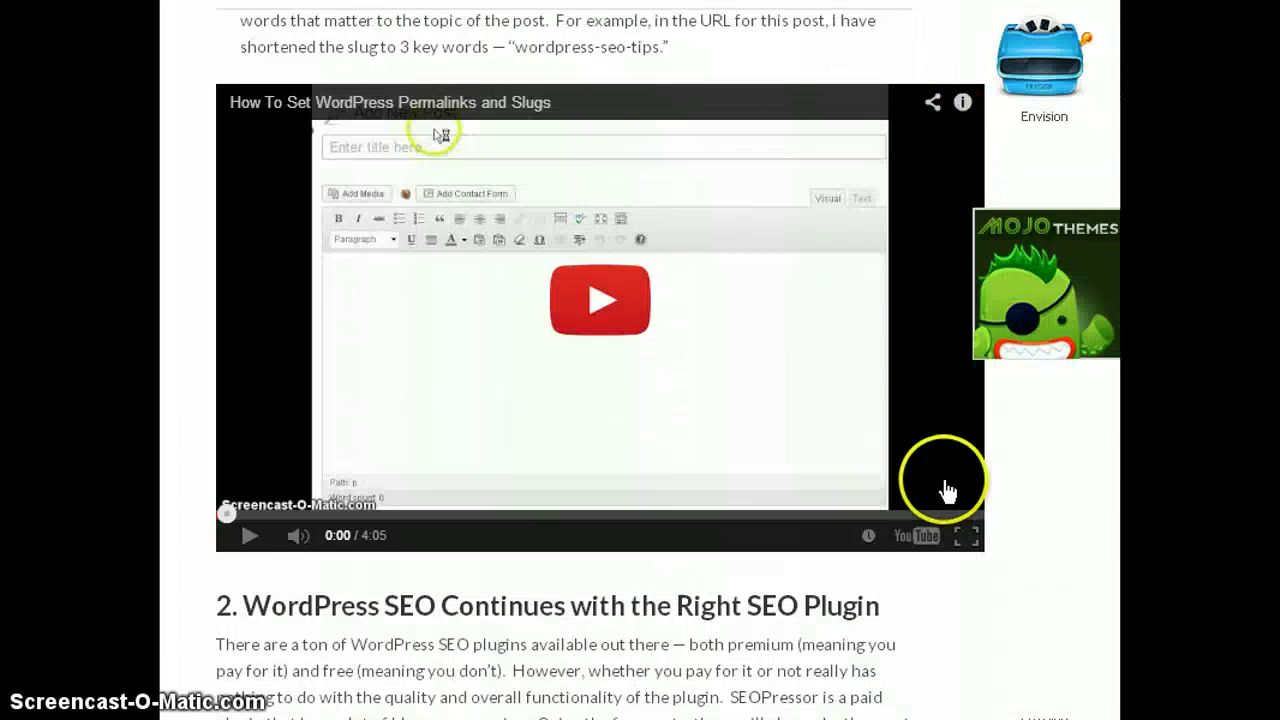
pyautogui.scroll(-9, 950, 492)
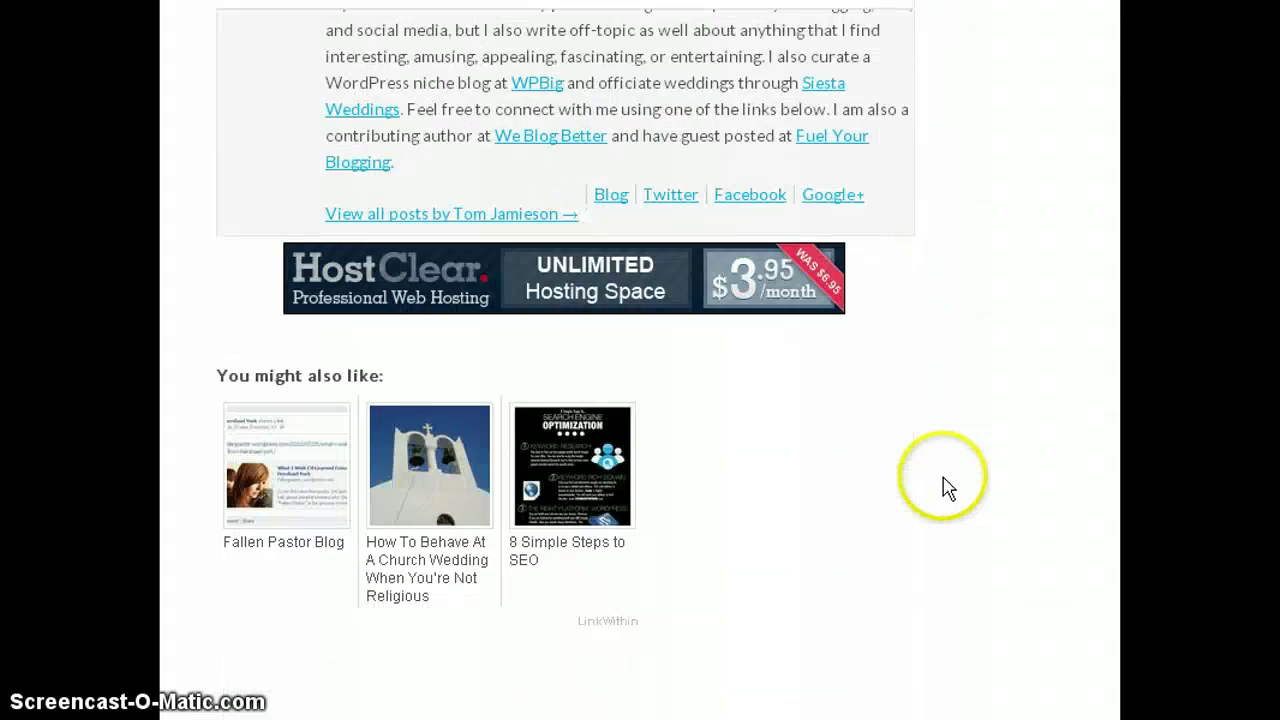
pyautogui.scroll(-10, 943, 485)
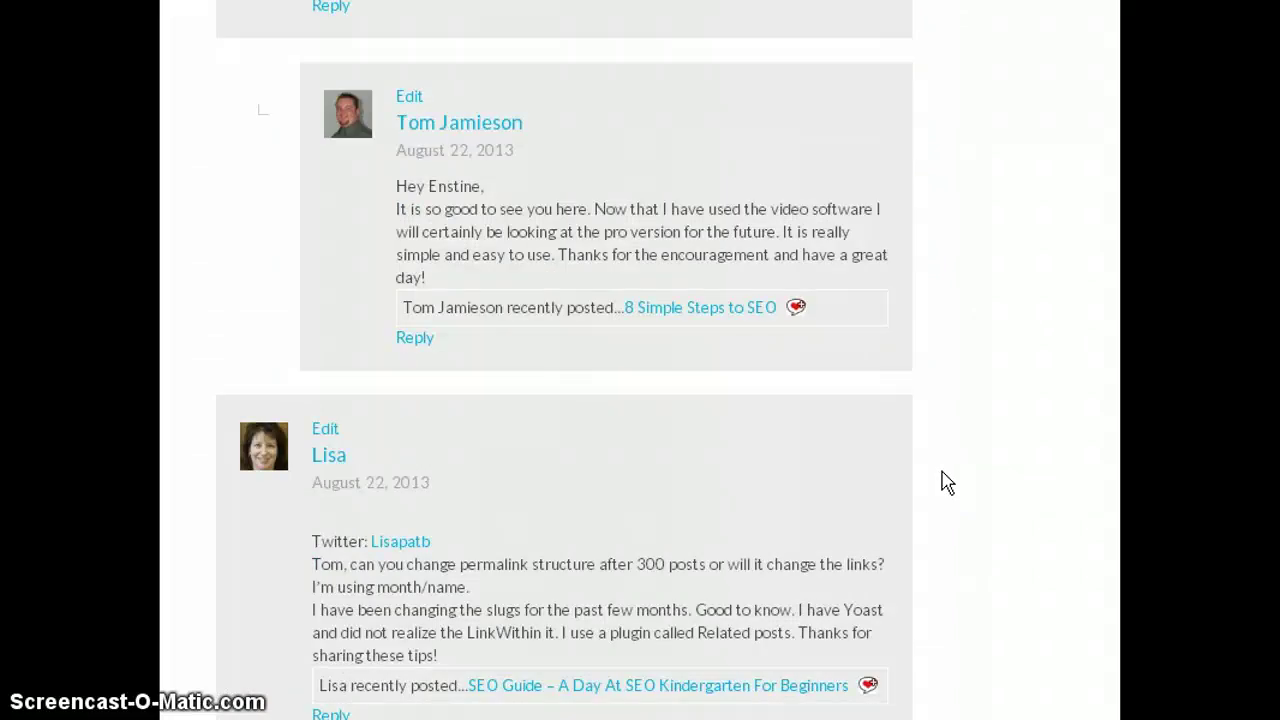
pyautogui.scroll(-3, 948, 483)
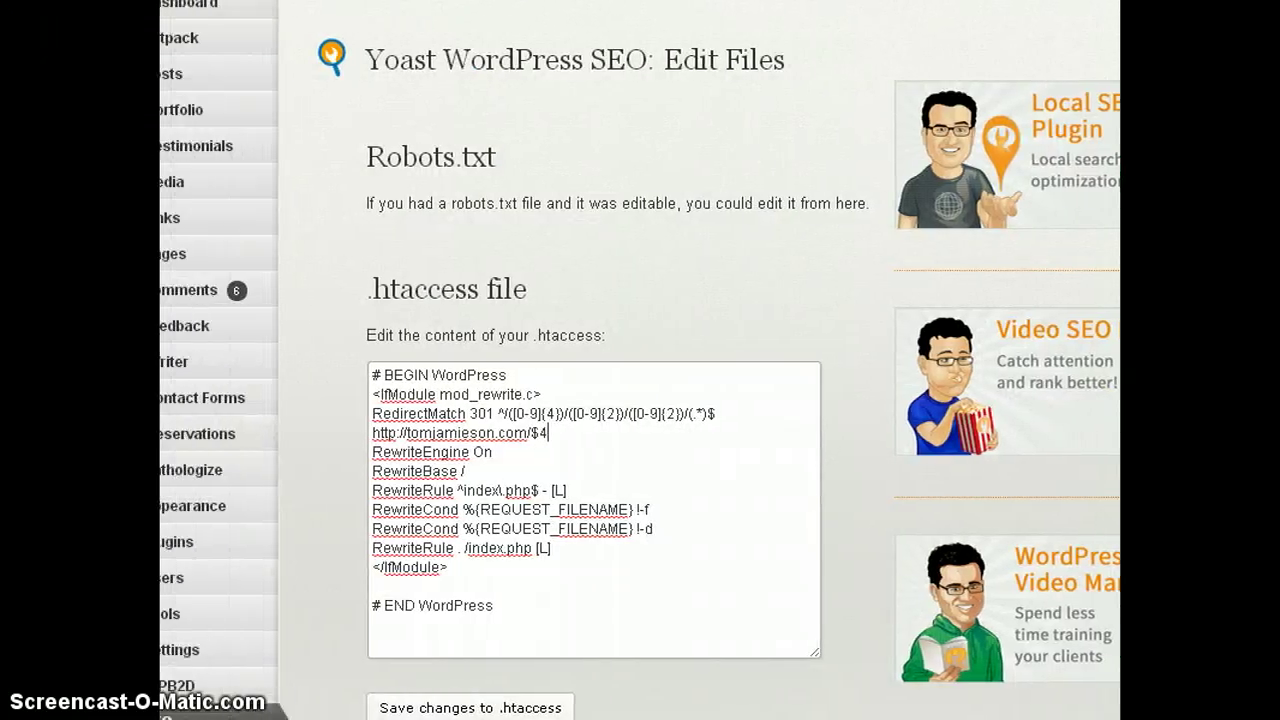
# Scroll the Edit Files page and bring up the Settings submenu listing Permalinks.
pyautogui.scroll(-4, 751, 366)
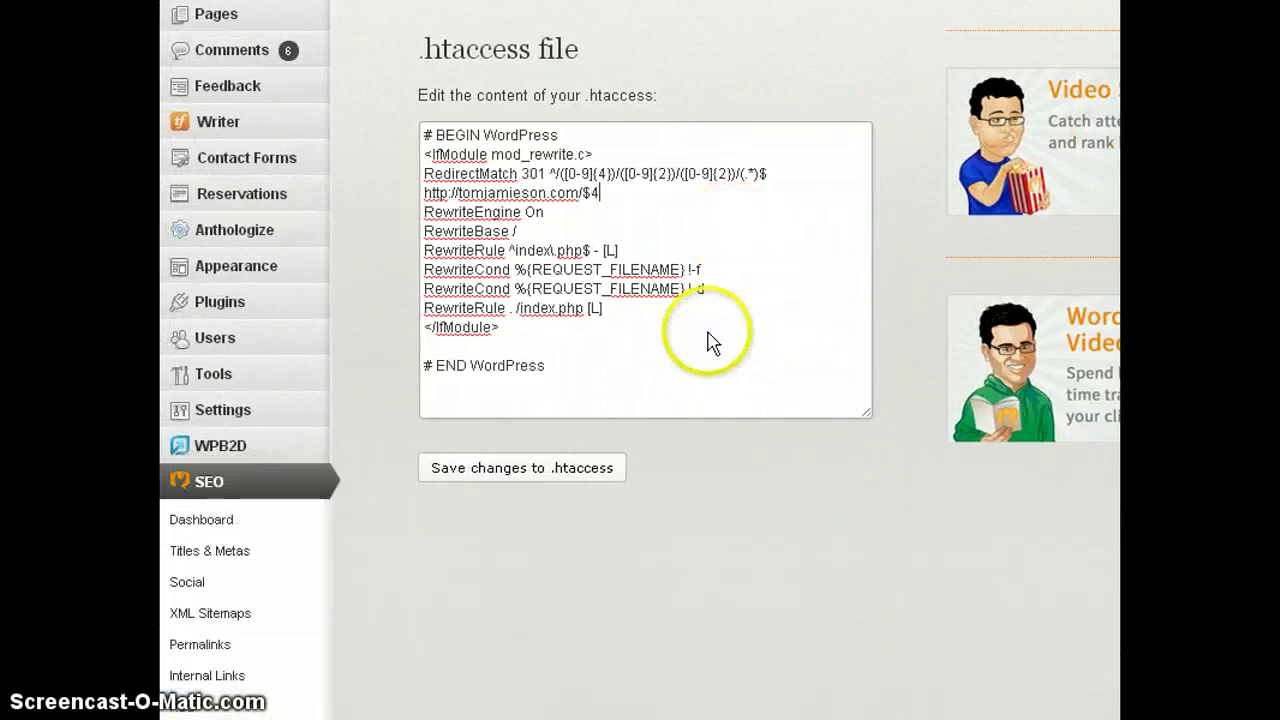
pyautogui.moveTo(218, 278)
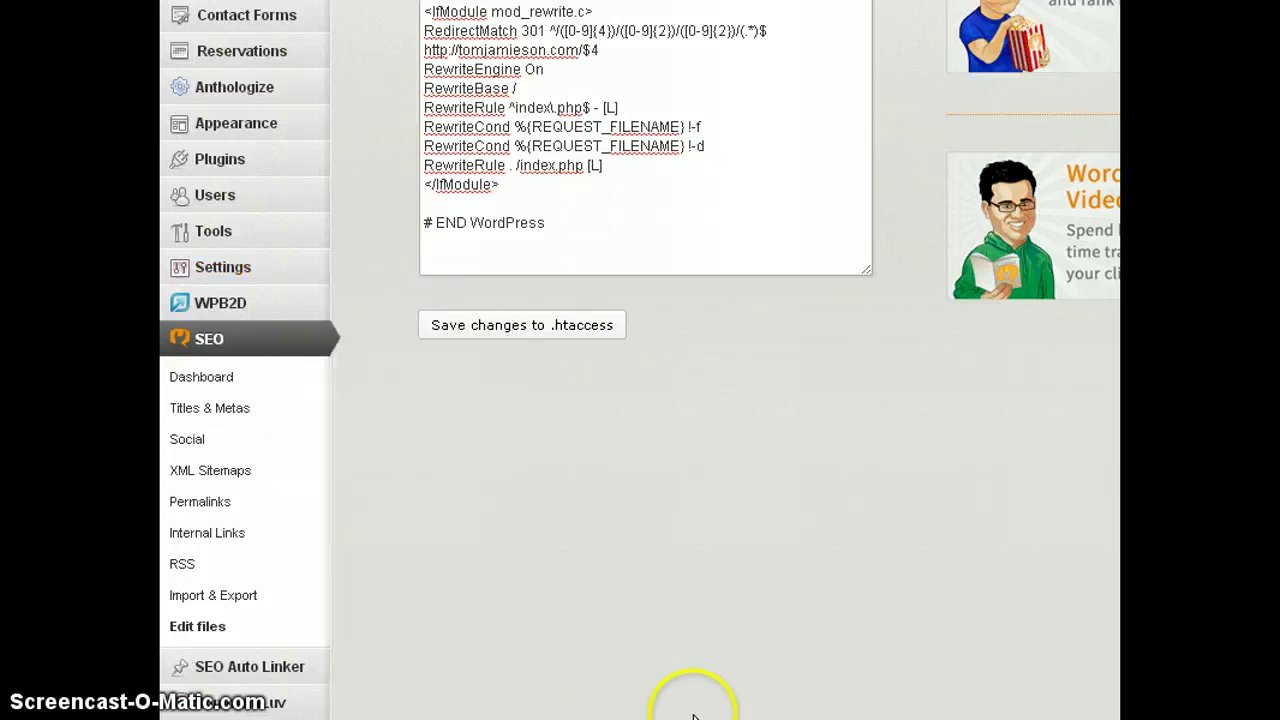
pyautogui.scroll(-3, 639, 360)
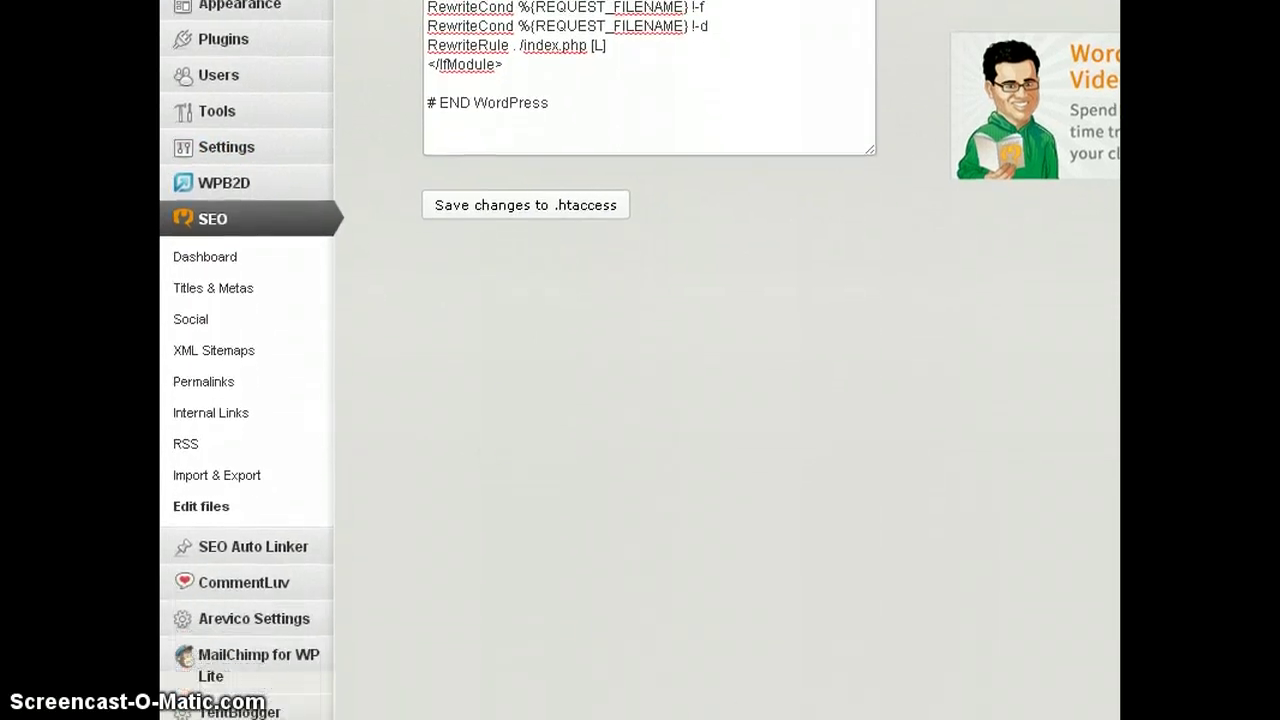
pyautogui.moveTo(218, 145)
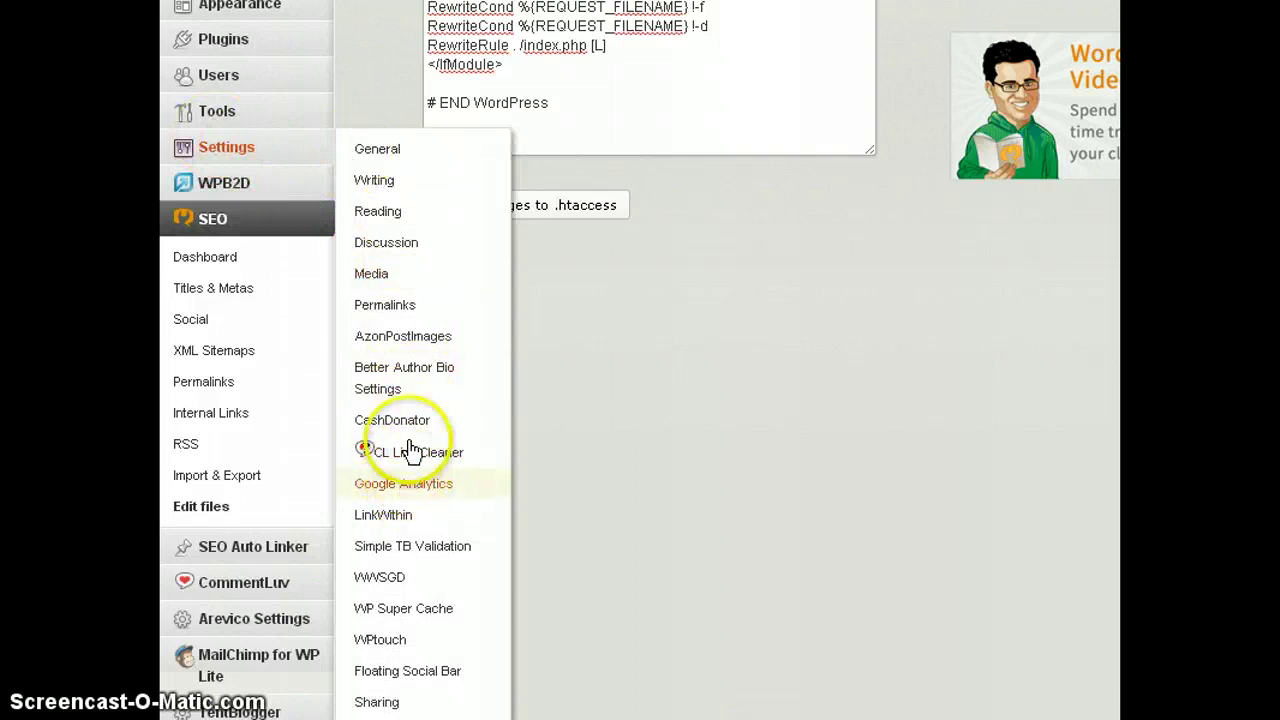
# Open Permalink Settings and highlight the sample-post slug of the selected Post name structure.
pyautogui.click(398, 316)
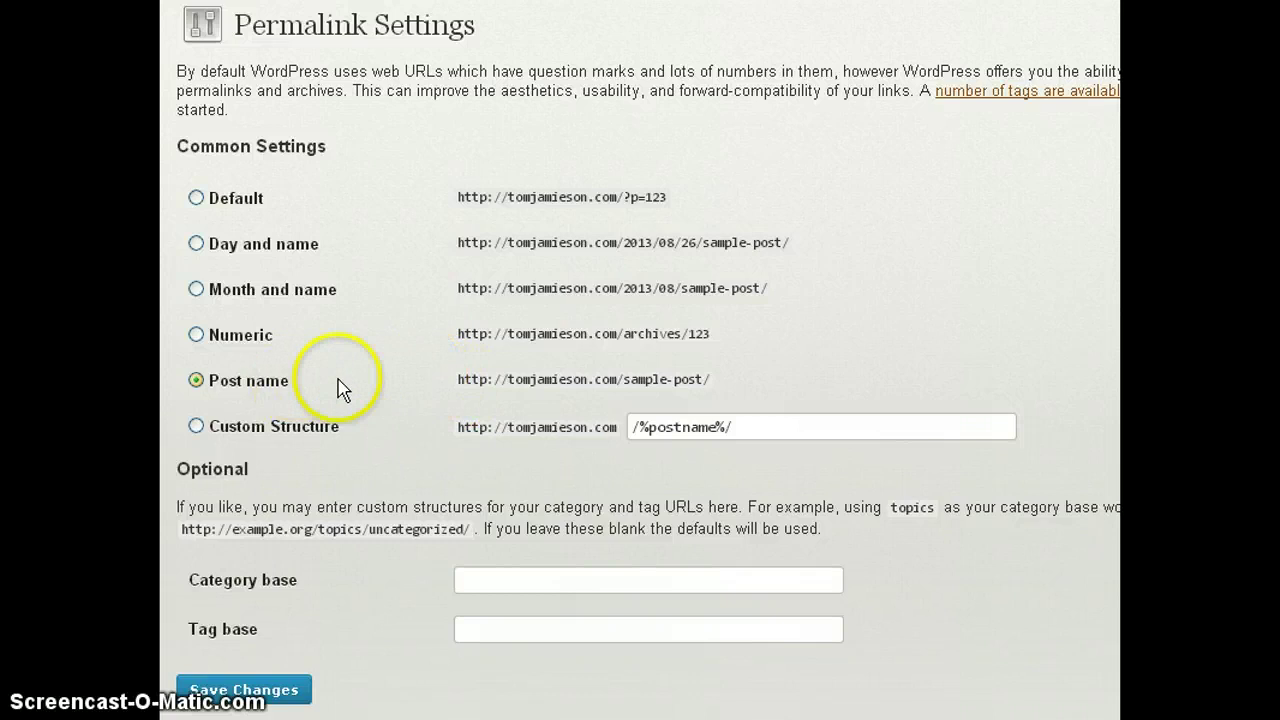
pyautogui.moveTo(458, 379); pyautogui.dragTo(736, 376)
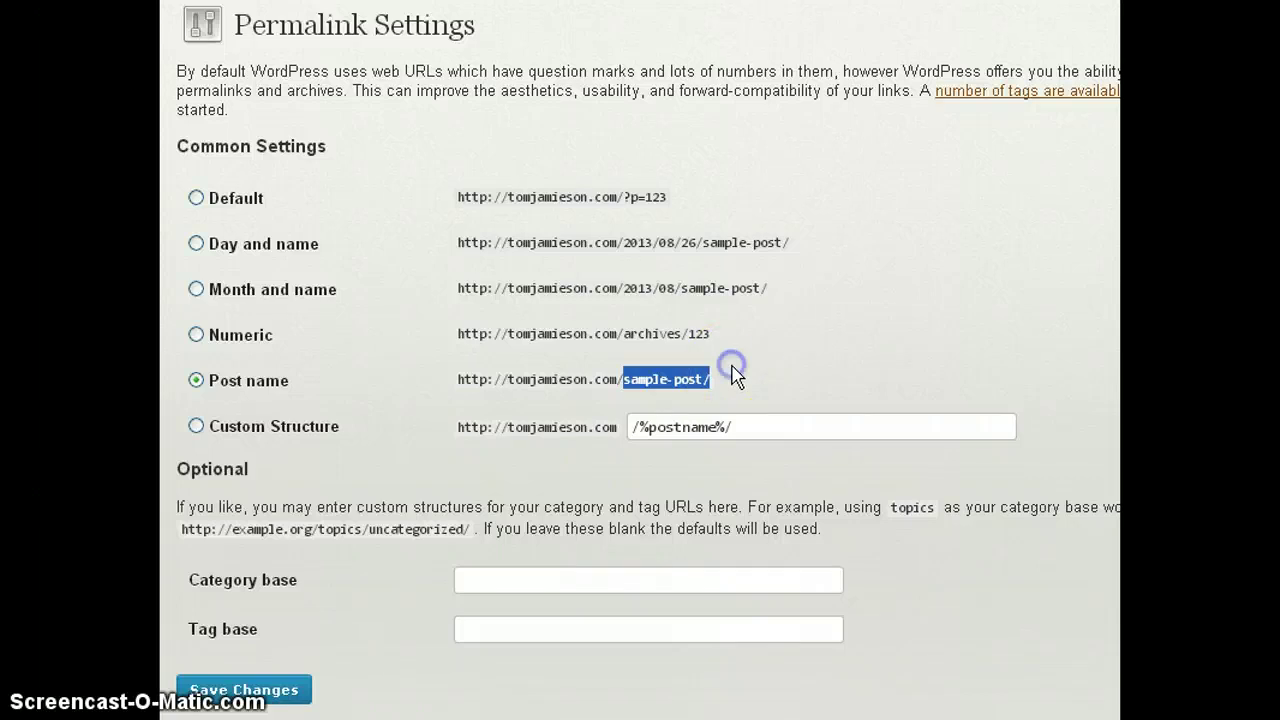
pyautogui.click(726, 367)
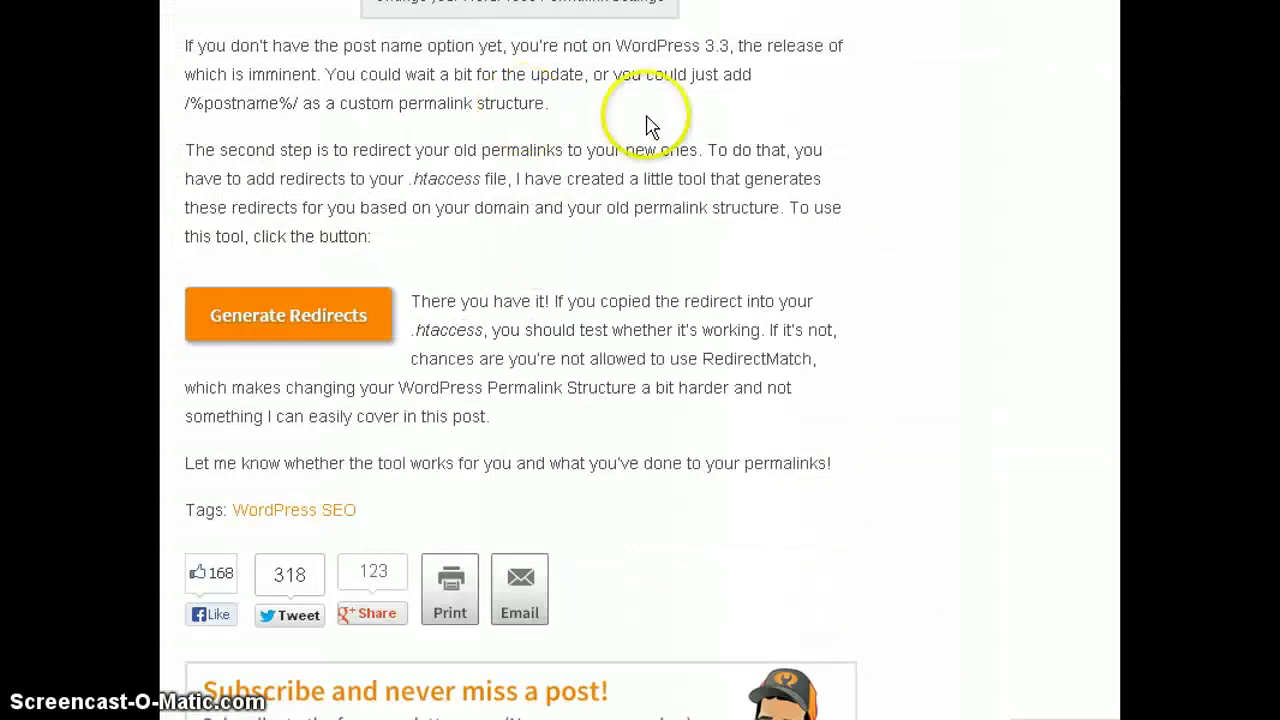
# Scroll the Yoast article to the orange Generate Redirects button and launch the generator.
pyautogui.scroll(2, 825, 115)
pyautogui.scroll(8, 825, 115)
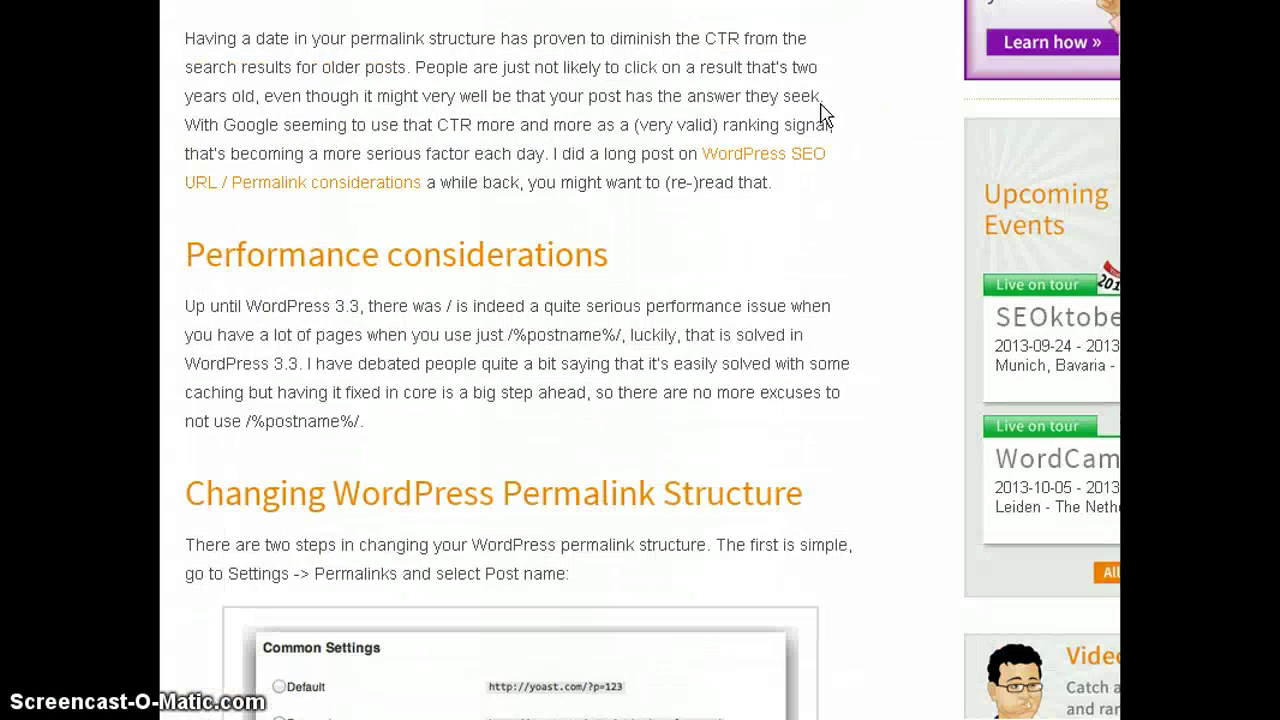
pyautogui.scroll(8, 825, 115)
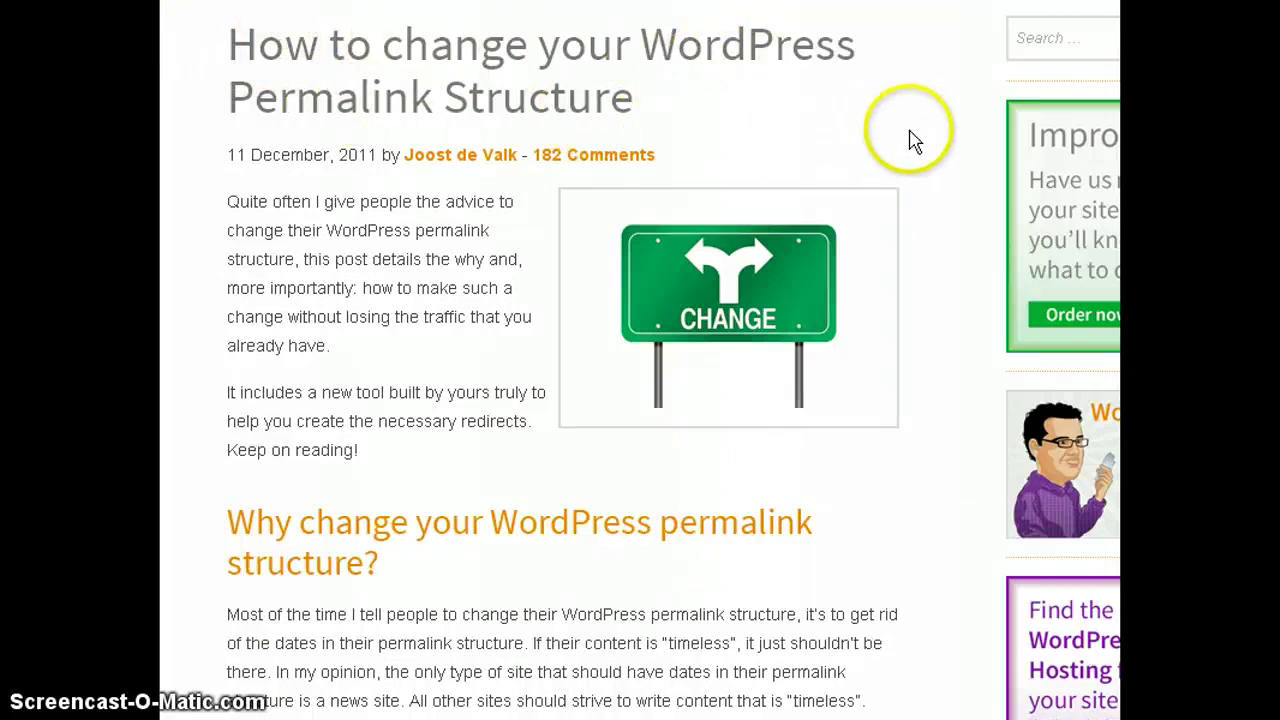
pyautogui.scroll(-10, 884, 137)
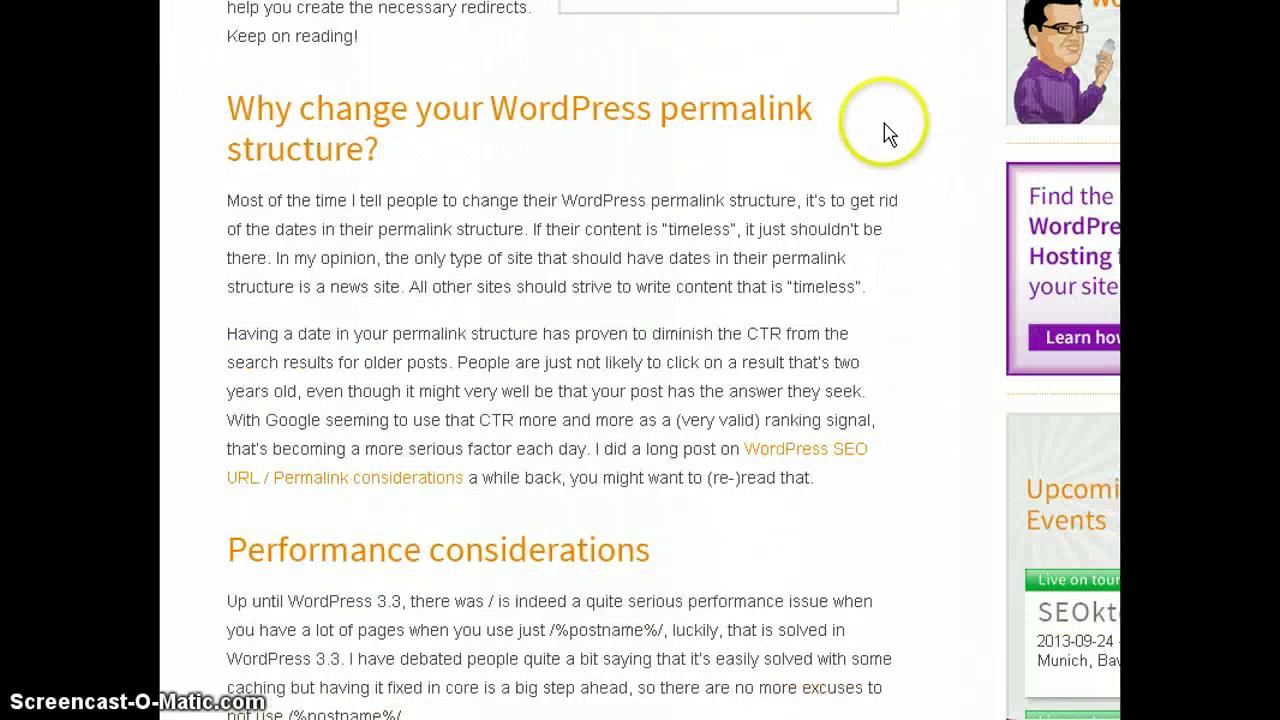
pyautogui.scroll(-7, 889, 130)
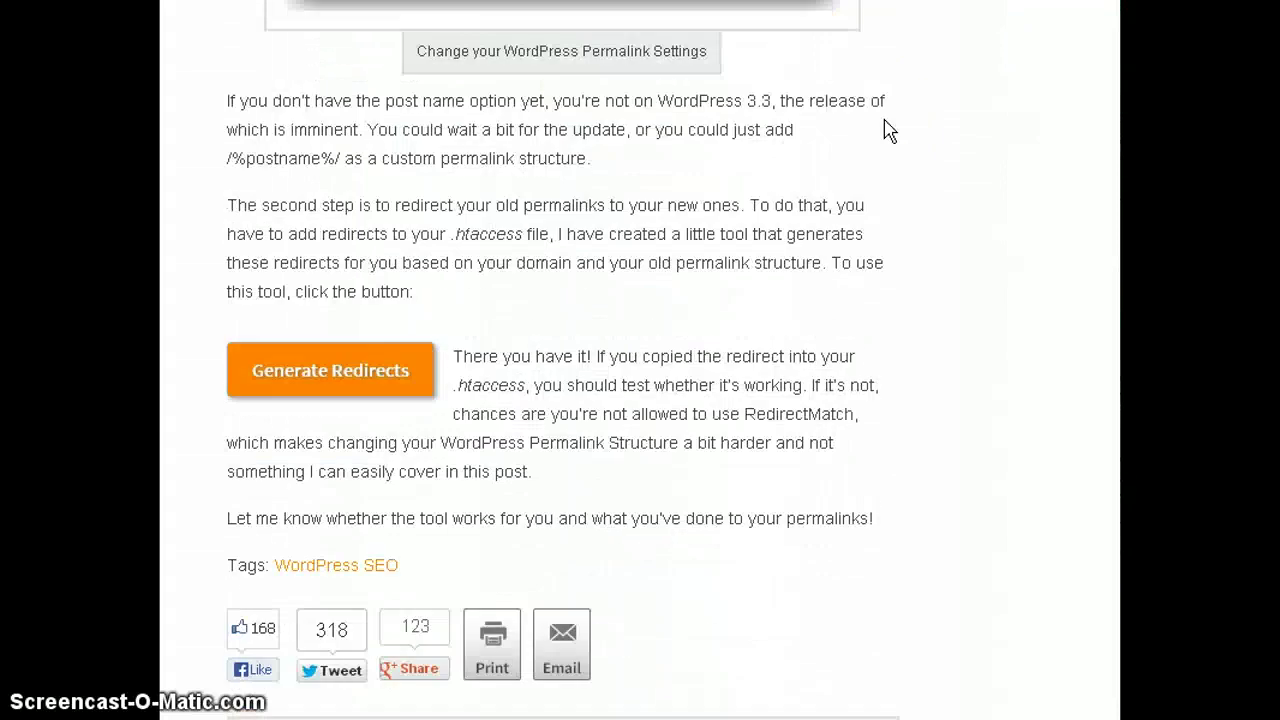
pyautogui.scroll(-1, 884, 130)
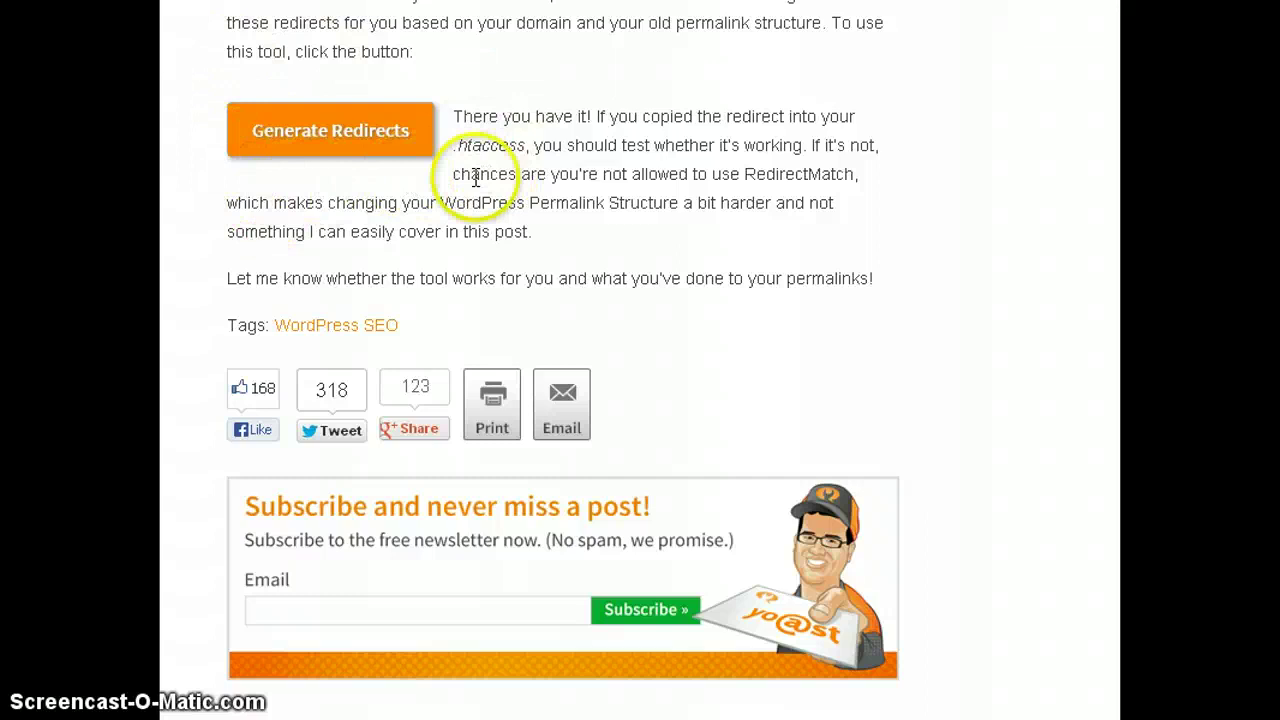
pyautogui.click(414, 134)
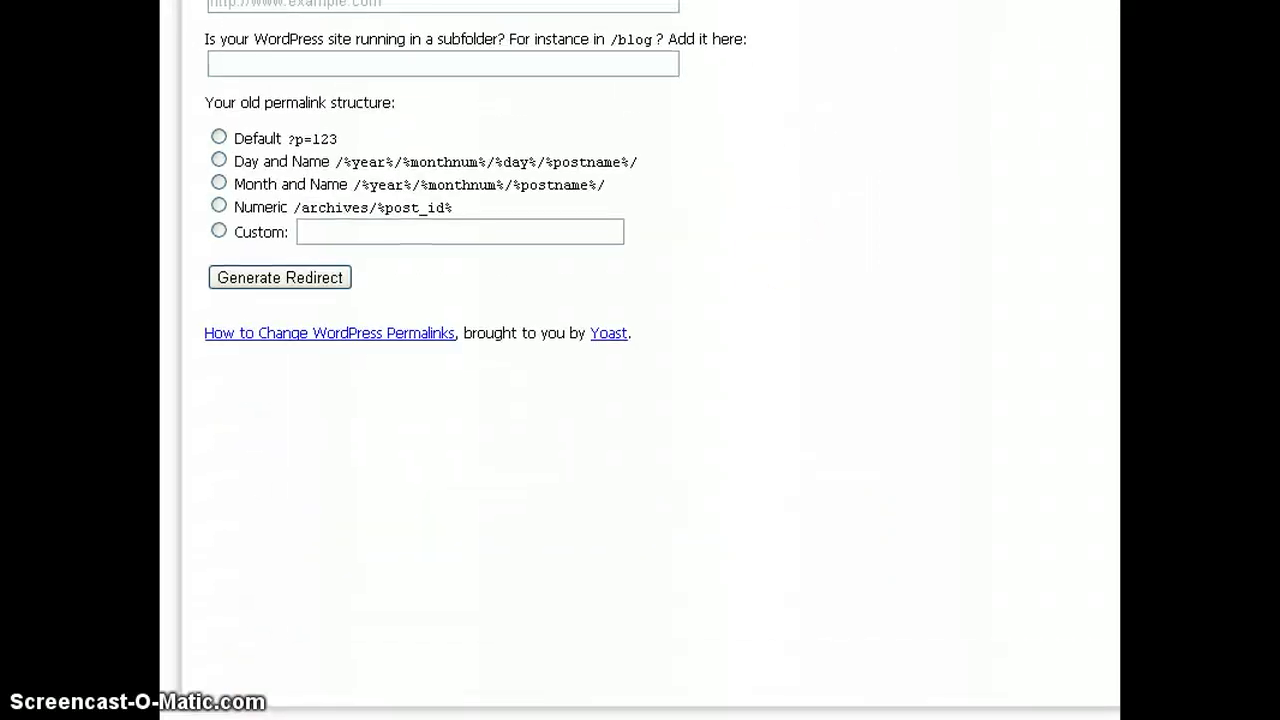
# Enter the site's URL in the generator and leave the subfolder question blank.
pyautogui.scroll(2, 640, 360)
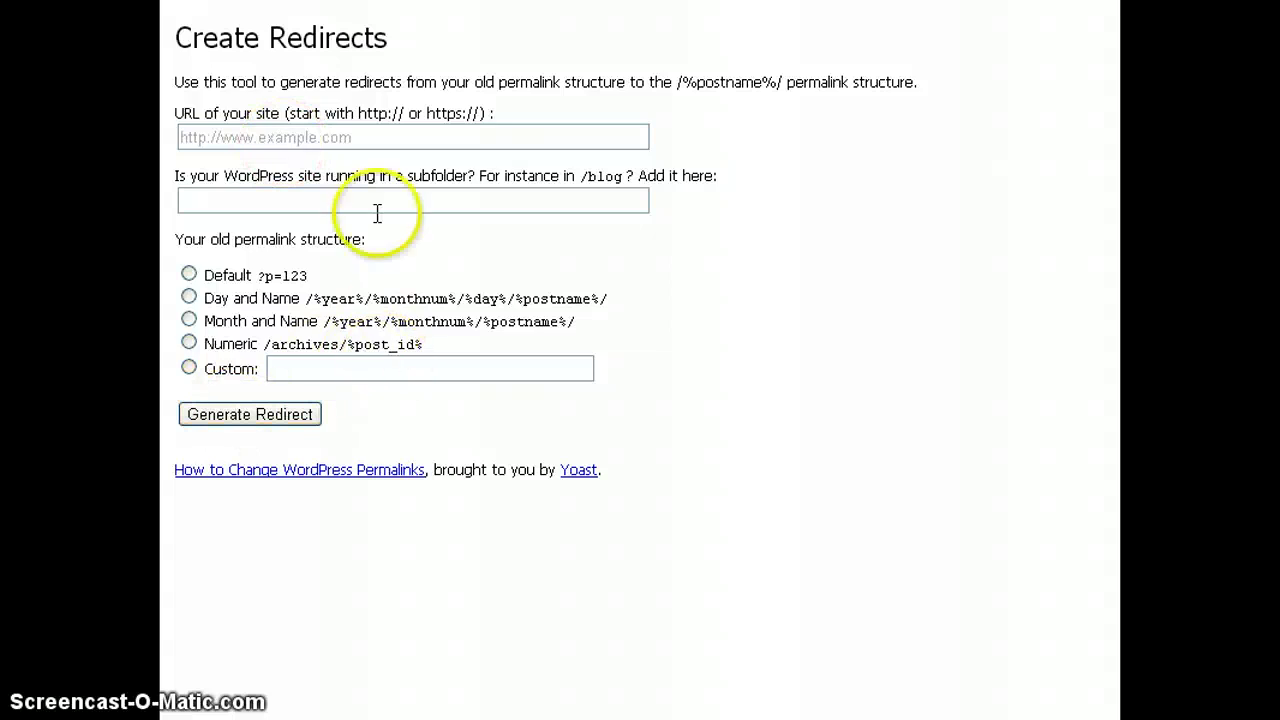
pyautogui.click(336, 137)
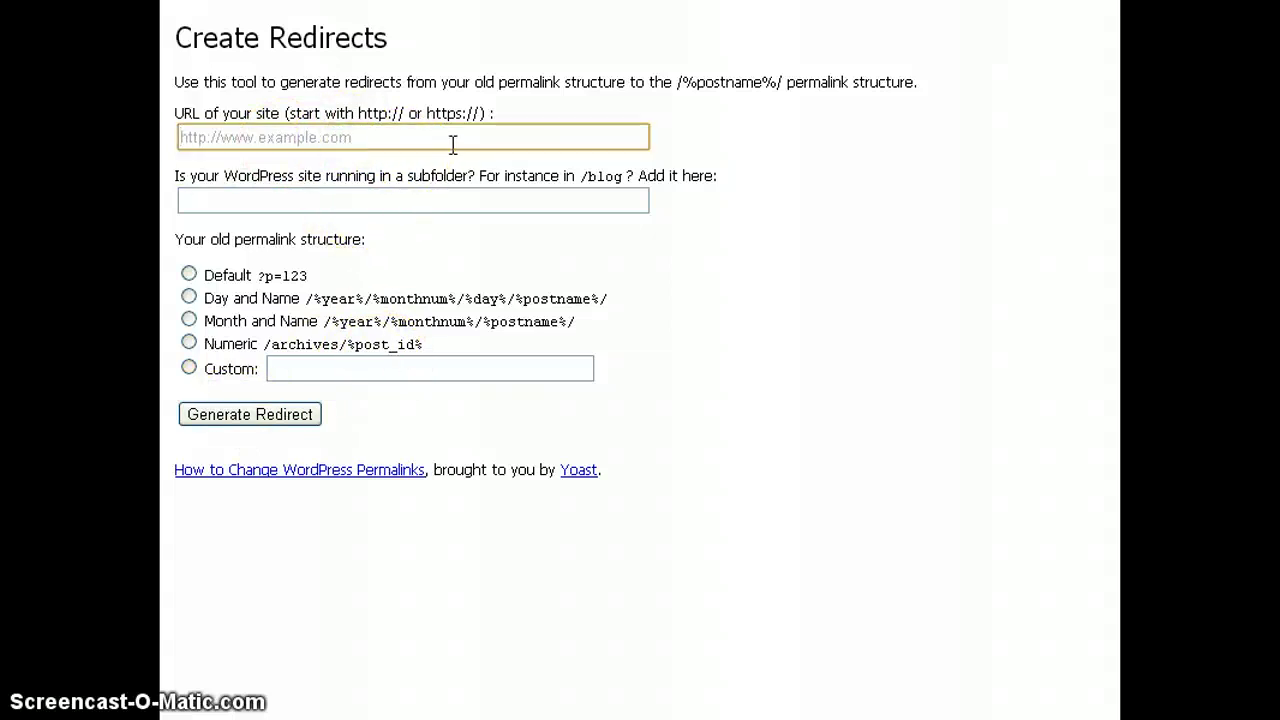
pyautogui.write('http')
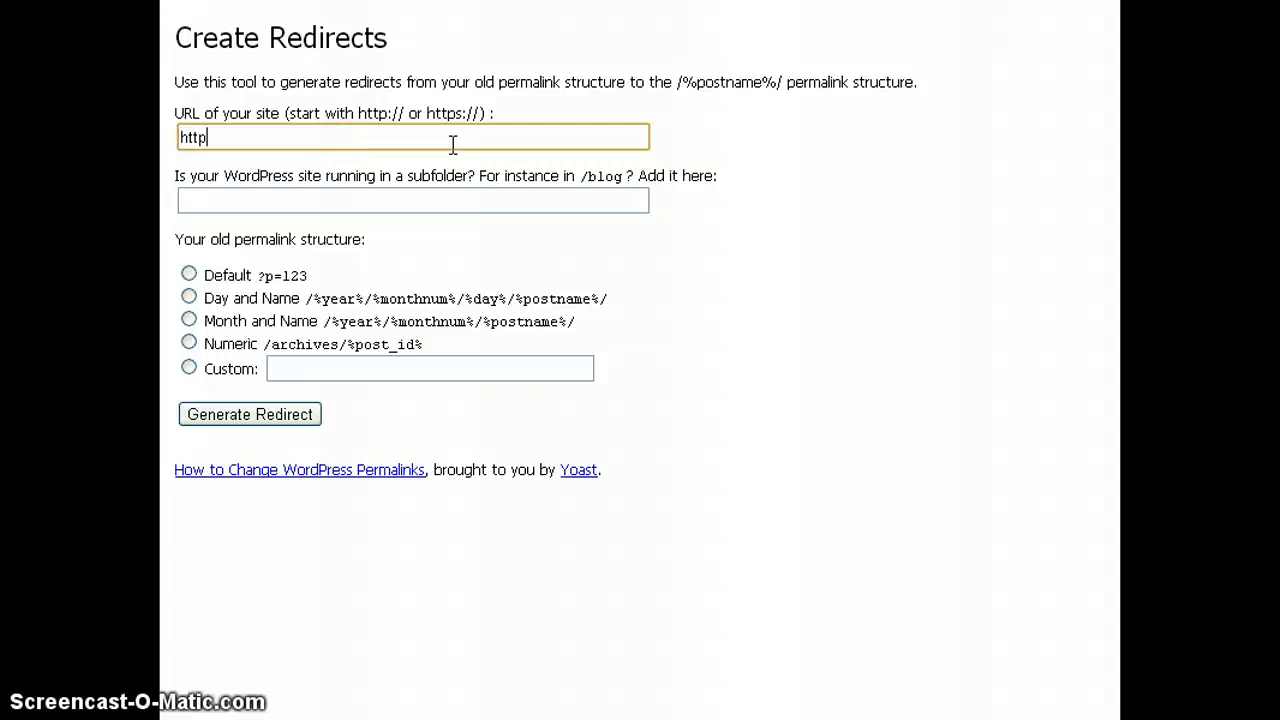
pyautogui.write('://tomjamieson')
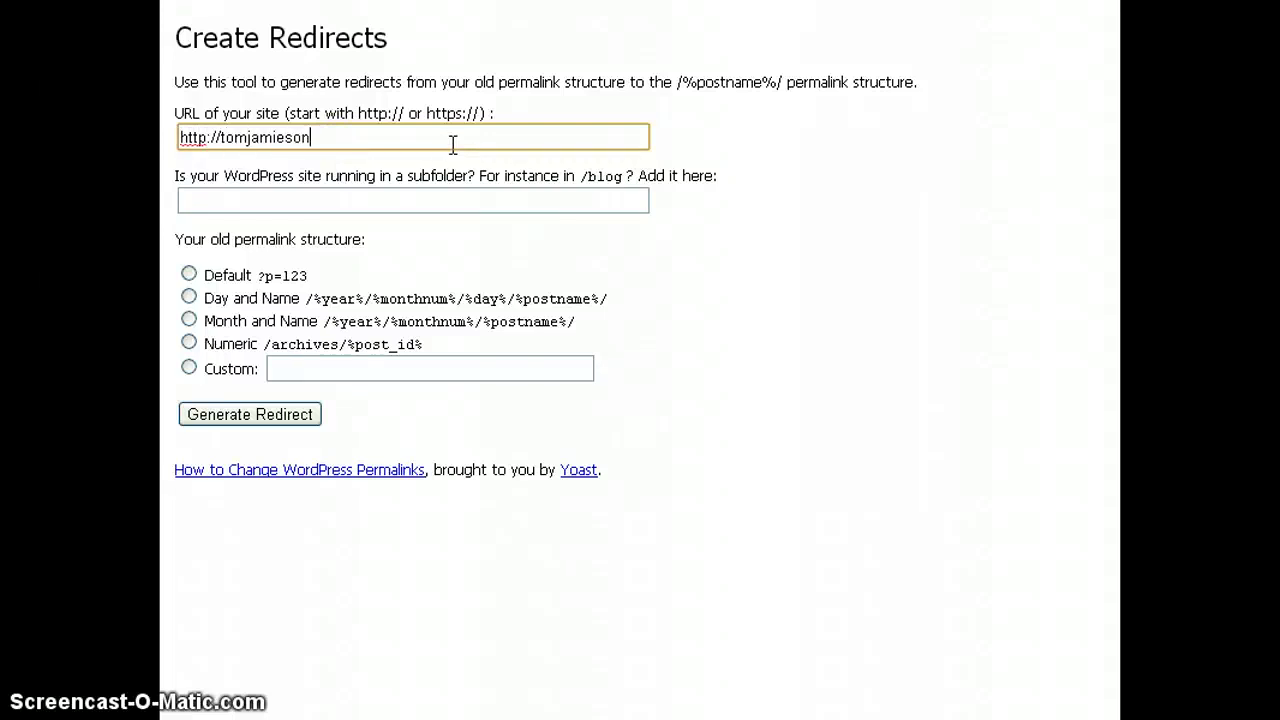
pyautogui.write('.com')
pyautogui.click(277, 199)
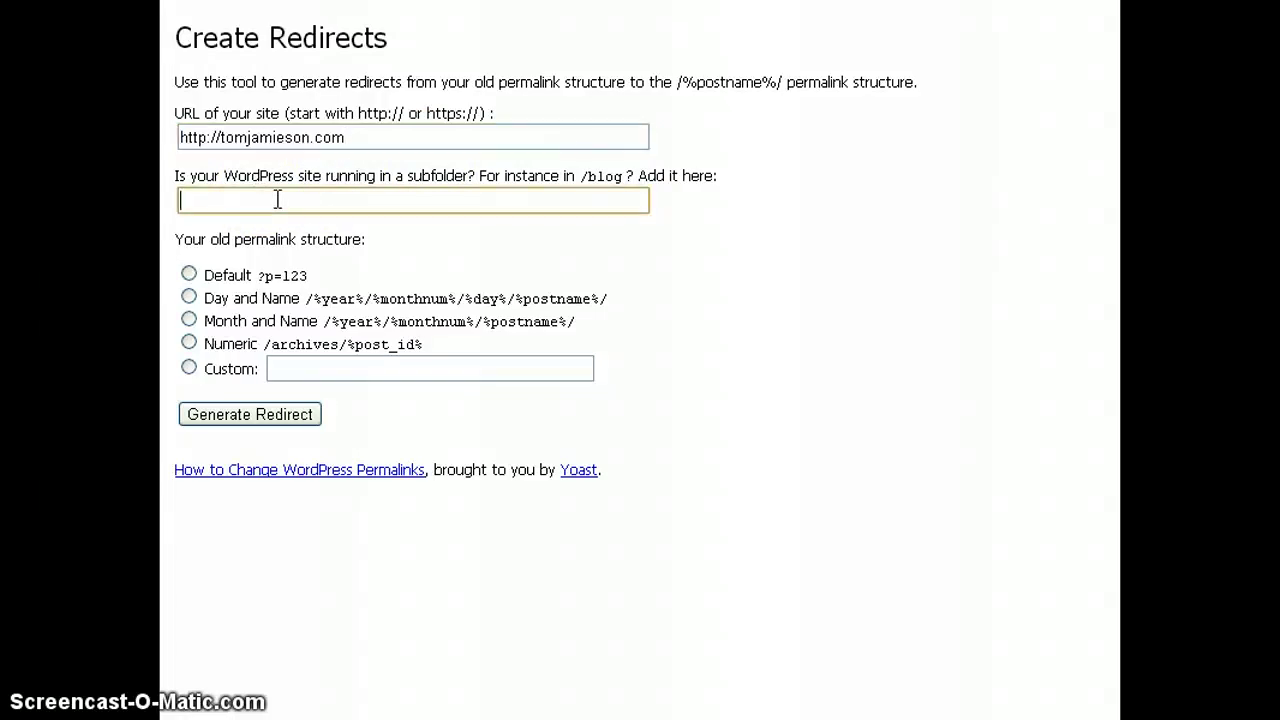
pyautogui.click(368, 136)
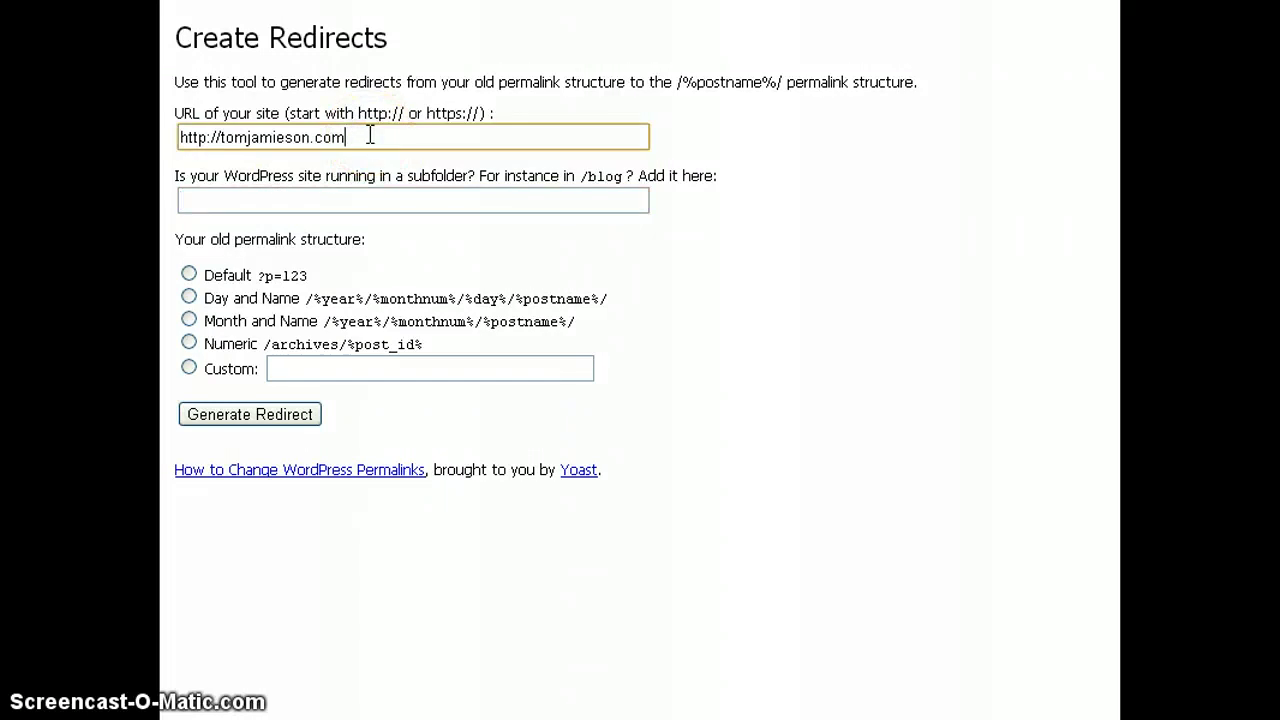
pyautogui.click(348, 200)
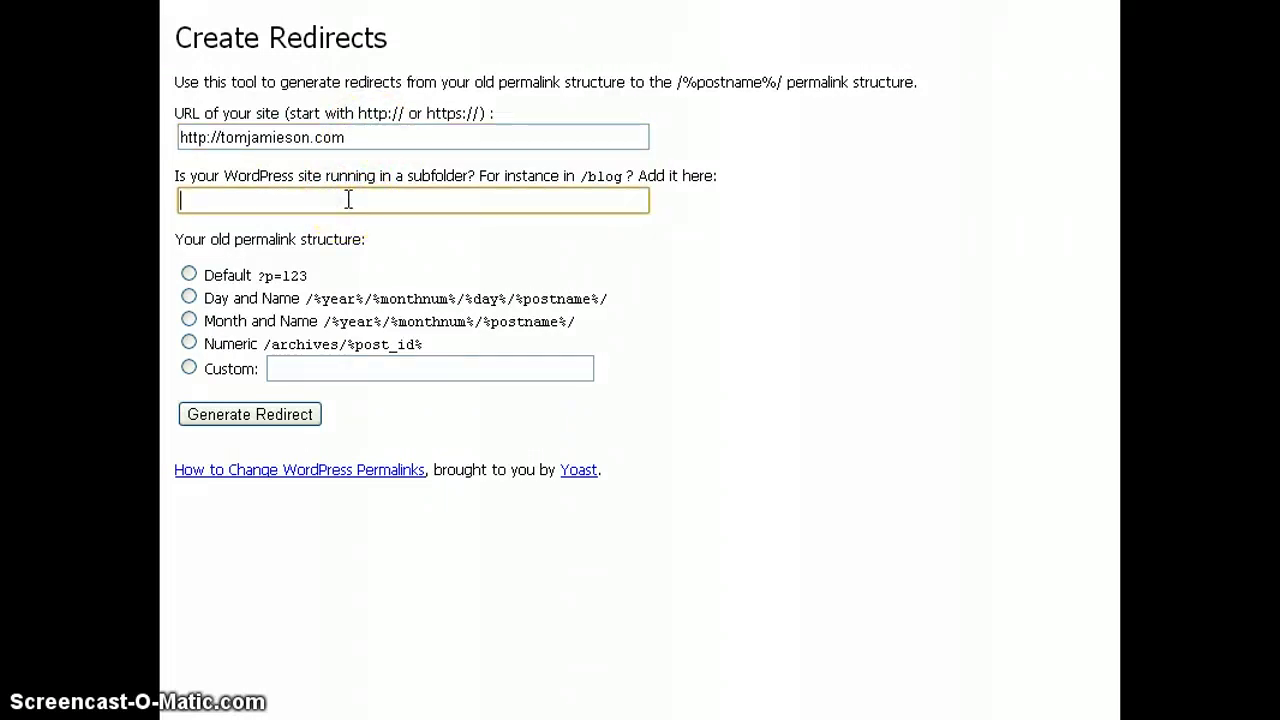
# Choose Day and Name as the old permalink structure and generate the redirect rule.
pyautogui.click(239, 302)
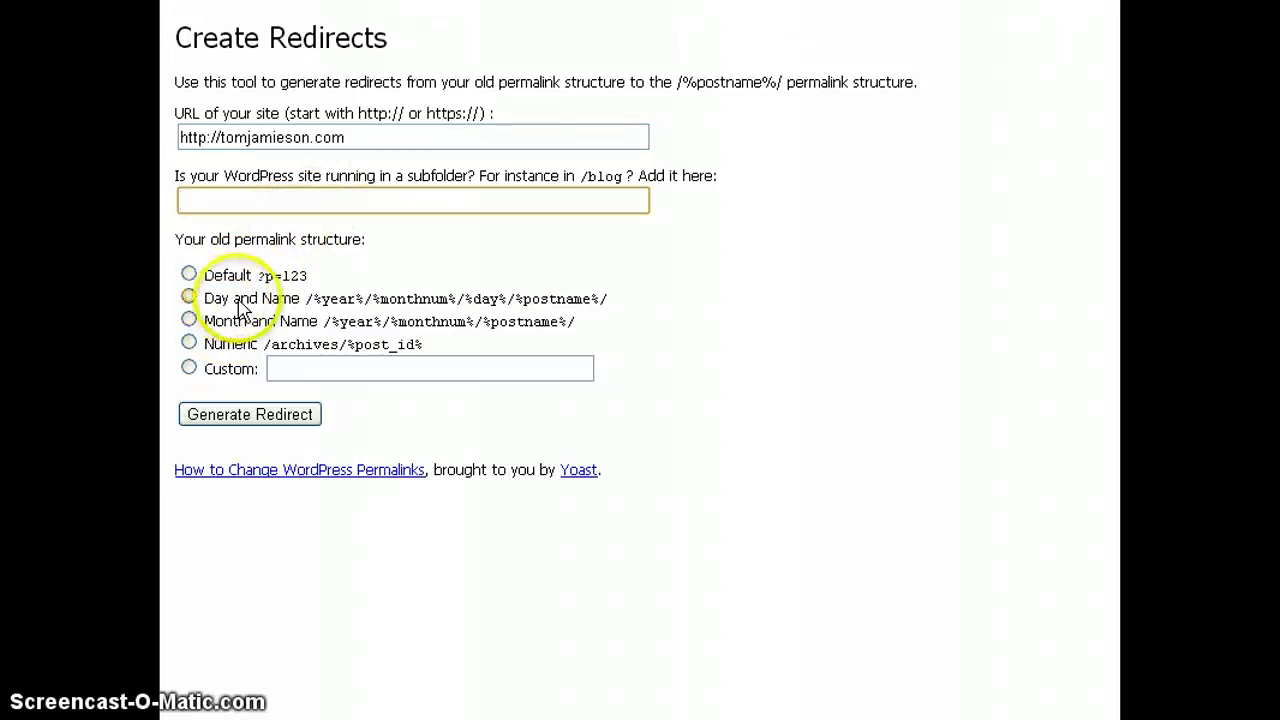
pyautogui.click(189, 297)
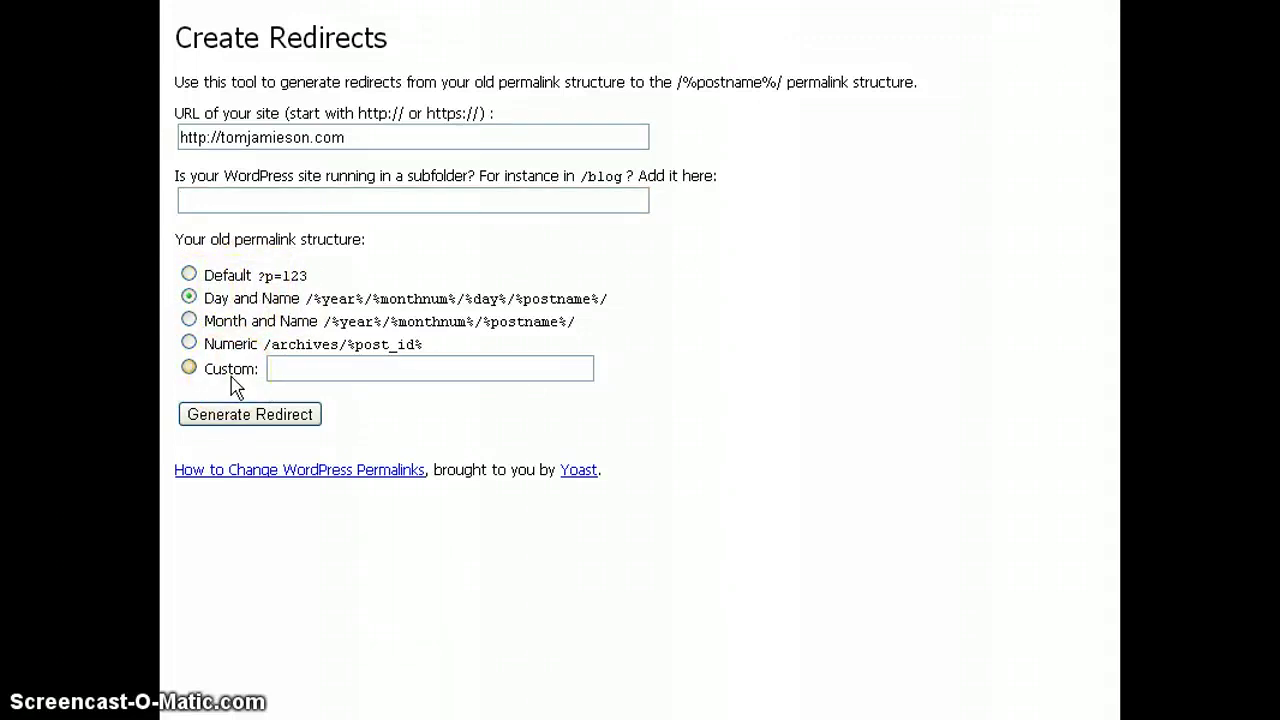
pyautogui.click(269, 422)
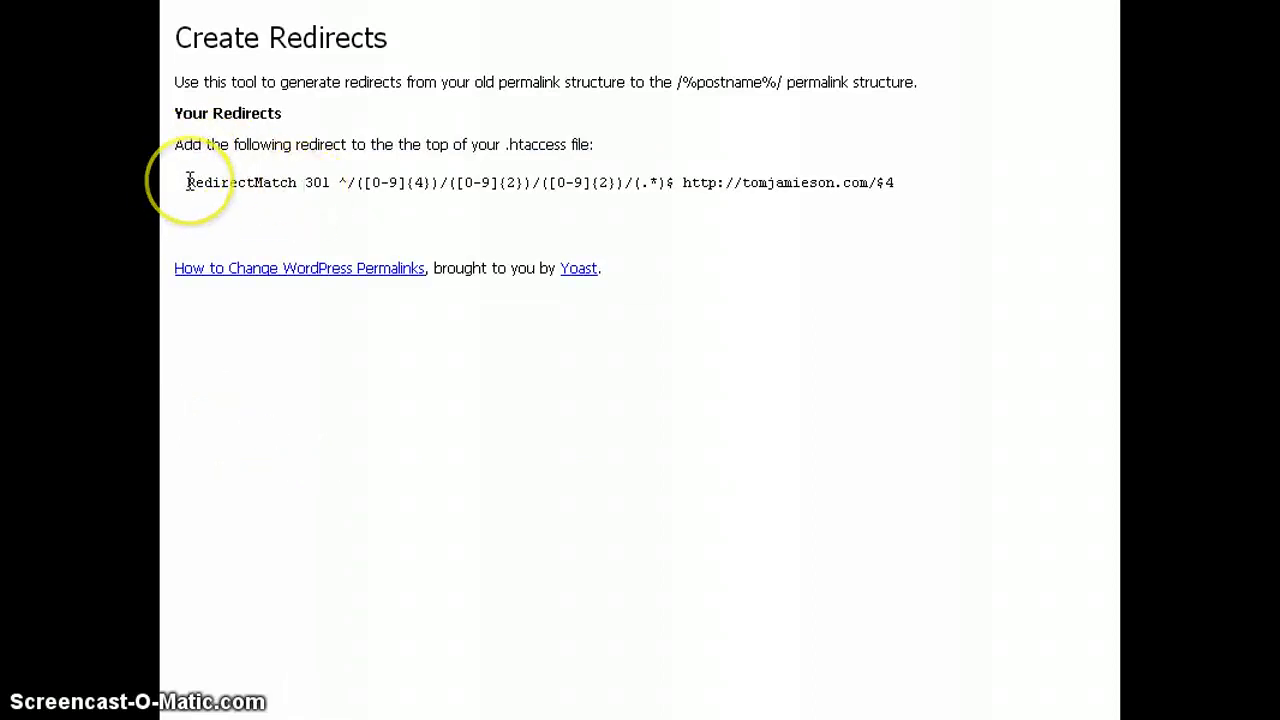
# Copy the generated RedirectMatch 301 line and return to the WordPress Permalink Settings page.
pyautogui.moveTo(188, 182); pyautogui.dragTo(897, 194)
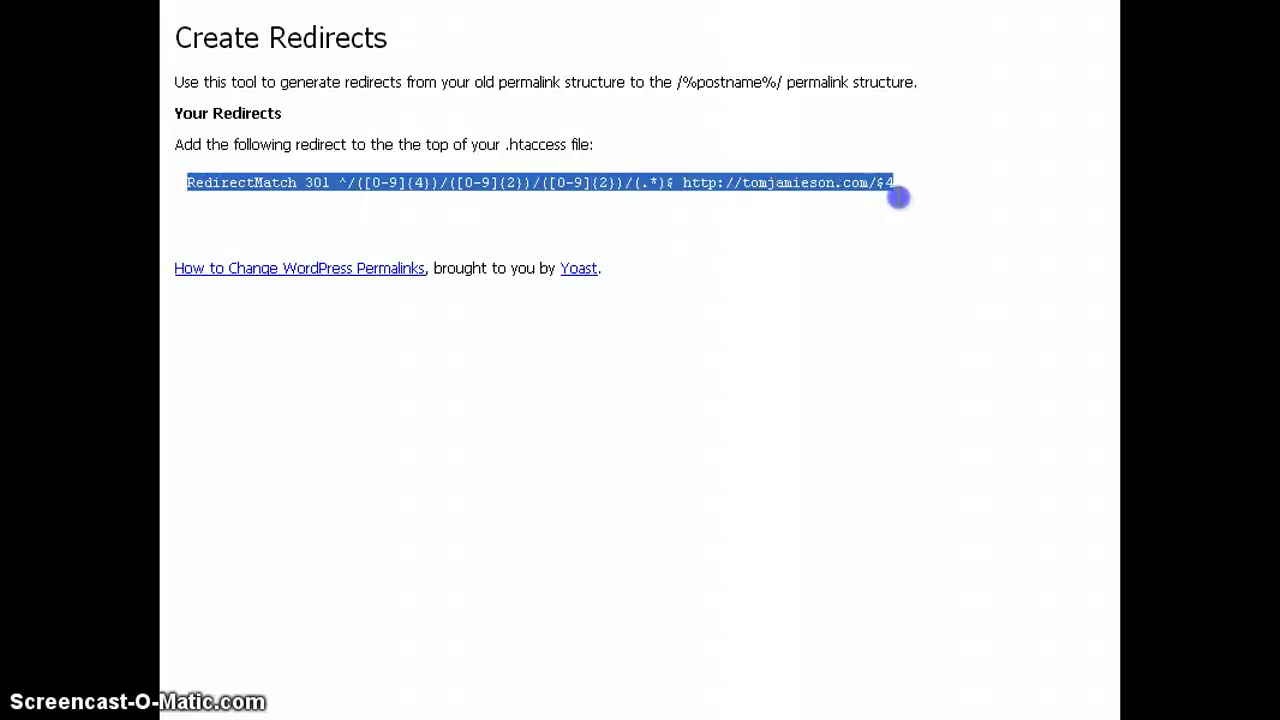
pyautogui.rightClick(495, 184)
pyautogui.click(550, 200)
pyautogui.hotkey('alt', 'Tab')
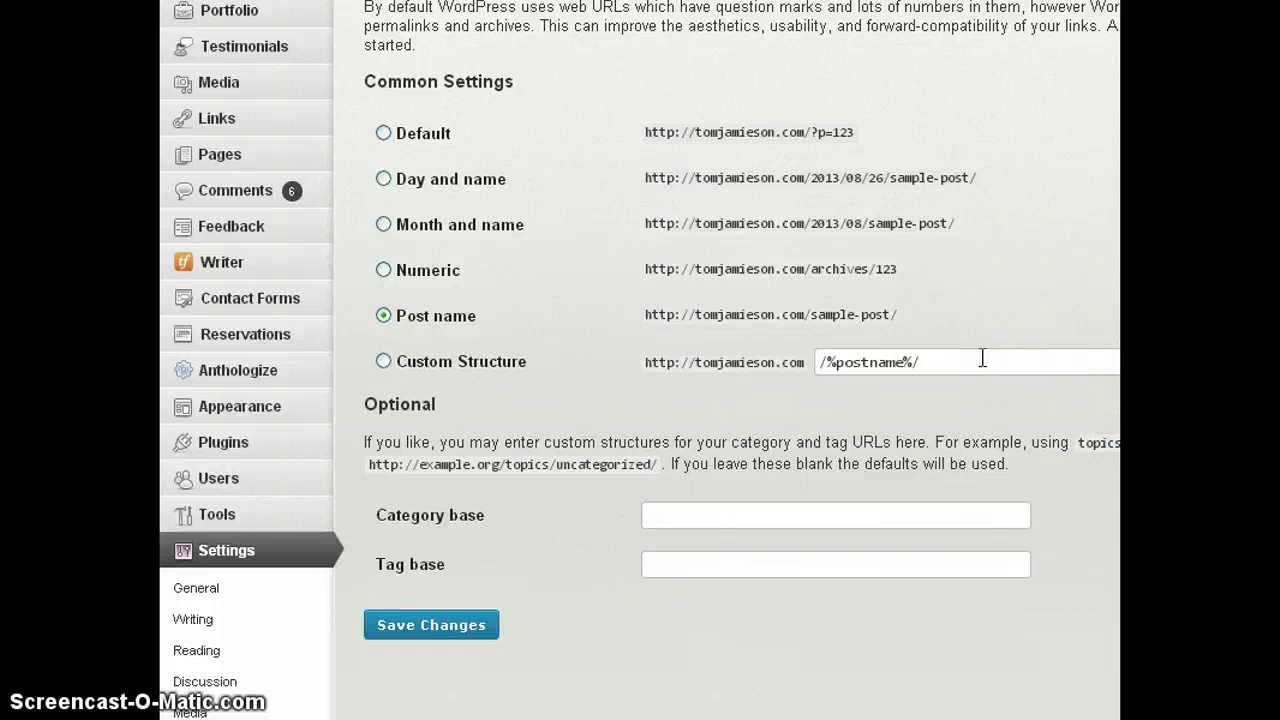
# Go to SEO > Edit files to show the .htaccess editor with the standard WordPress rewrite block.
pyautogui.click(973, 355)
pyautogui.scroll(-3, 973, 355)
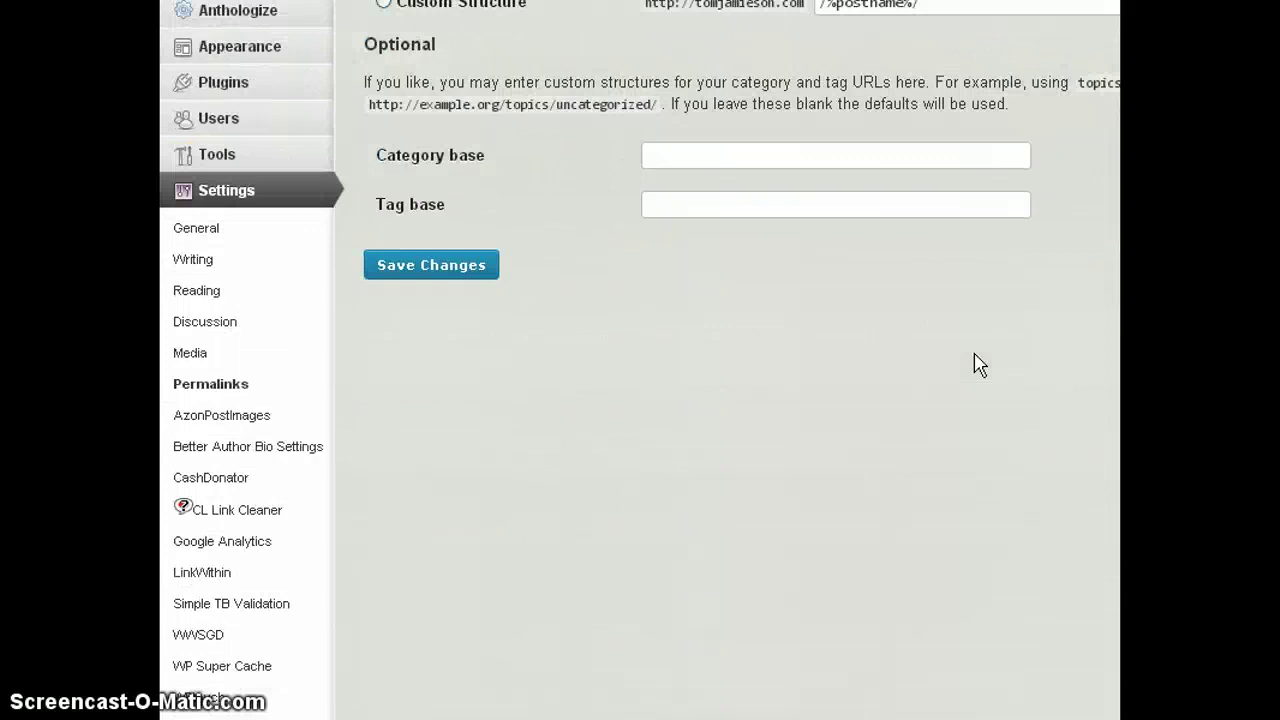
pyautogui.scroll(-3, 979, 365)
pyautogui.moveTo(200, 525)
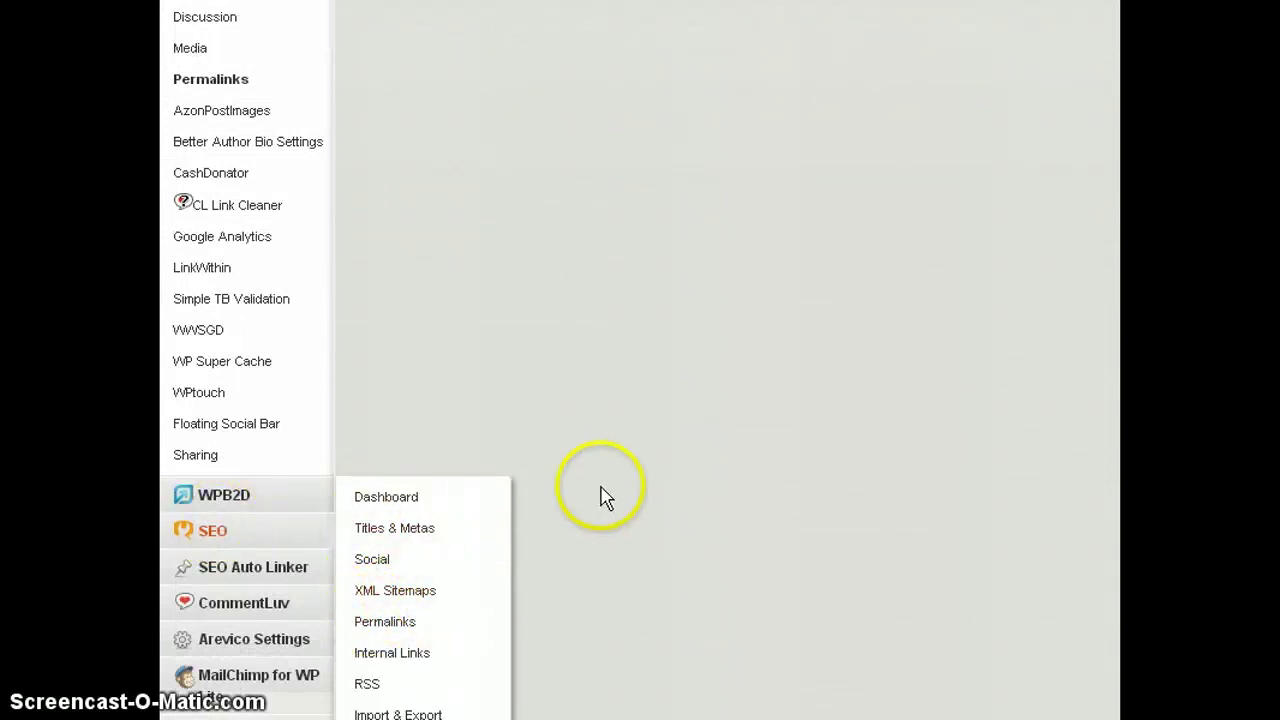
pyautogui.scroll(-1, 400, 517)
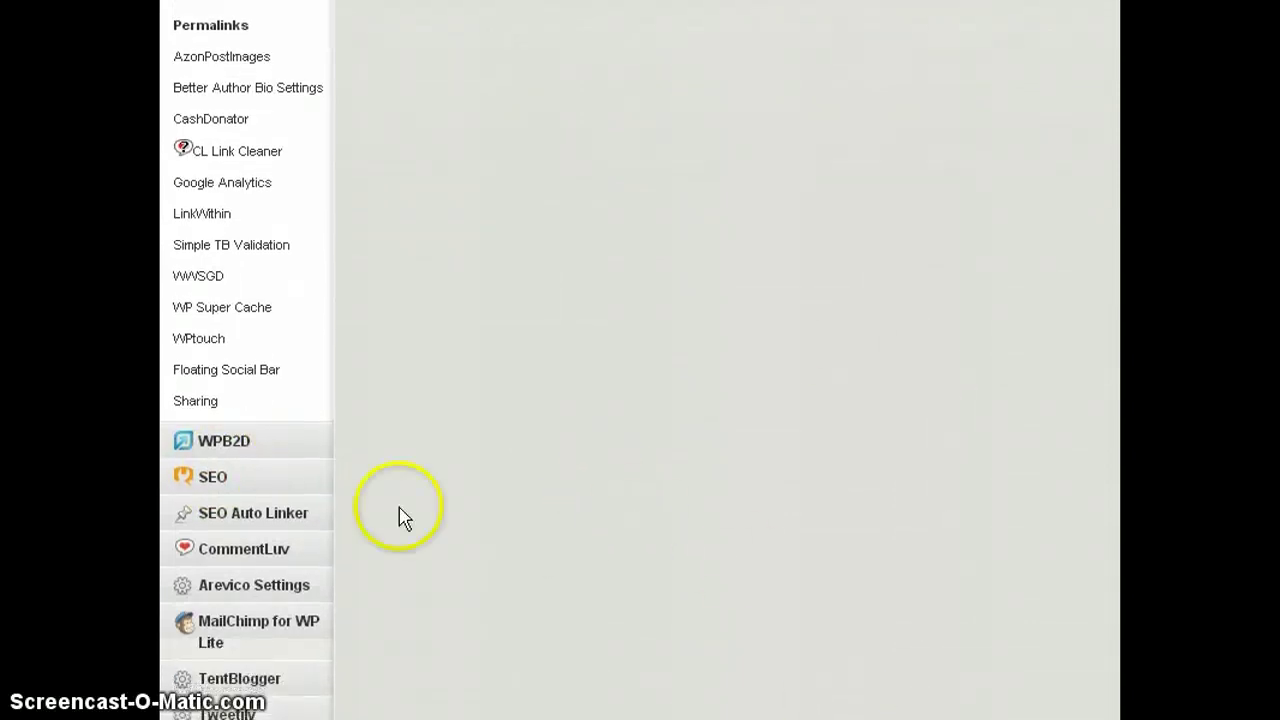
pyautogui.moveTo(214, 482)
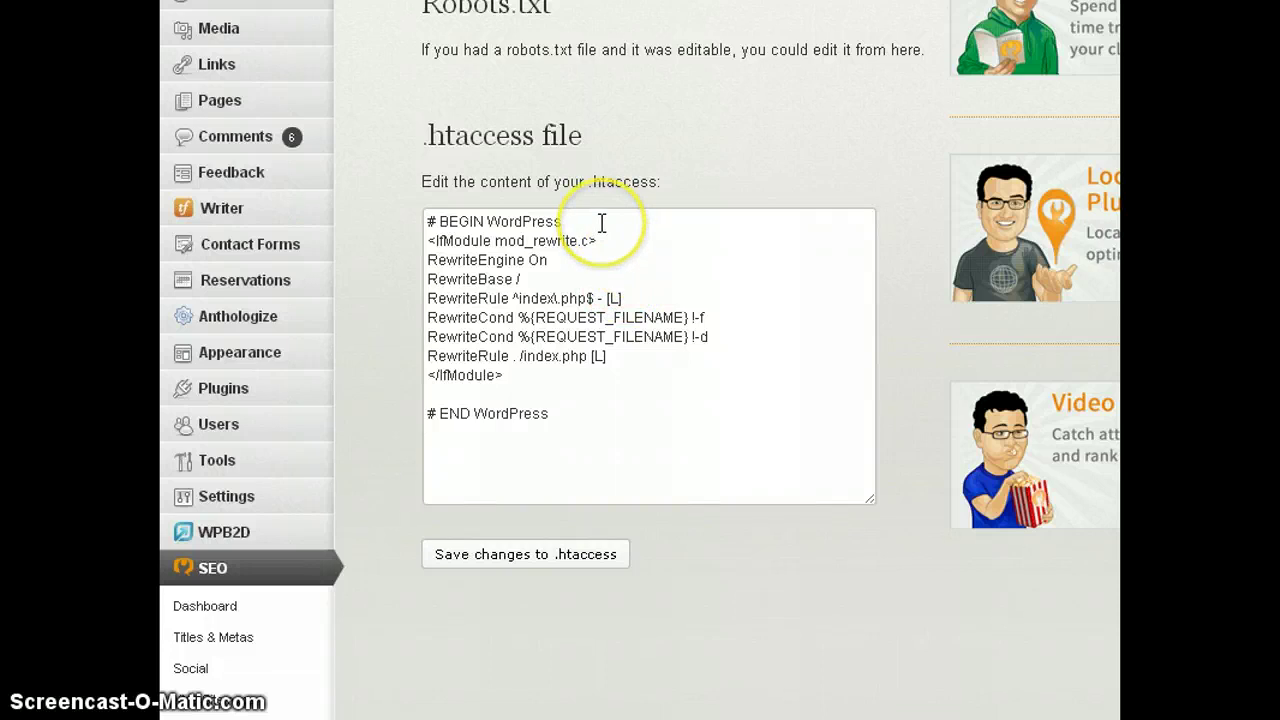
# Paste the RedirectMatch 301 rule on a new line below # BEGIN WordPress and save .htaccess.
pyautogui.click(602, 222)
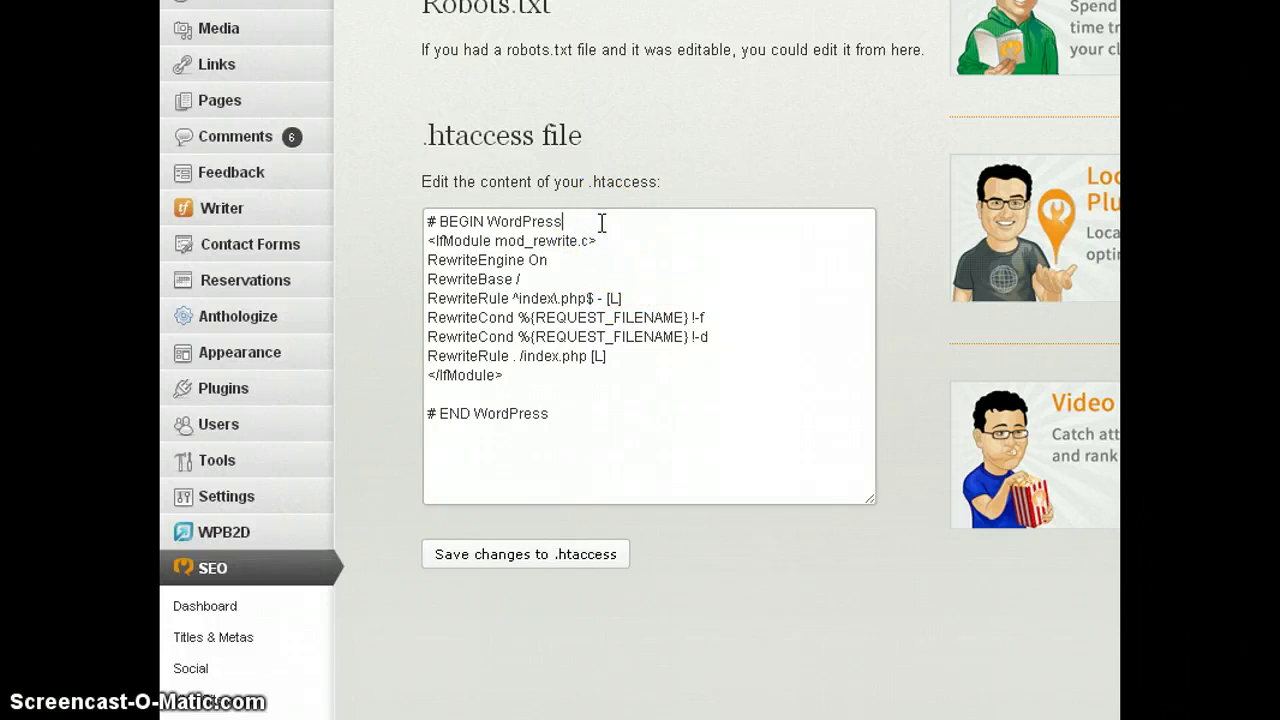
pyautogui.press('Return')
pyautogui.hotkey('ctrl', 'v')
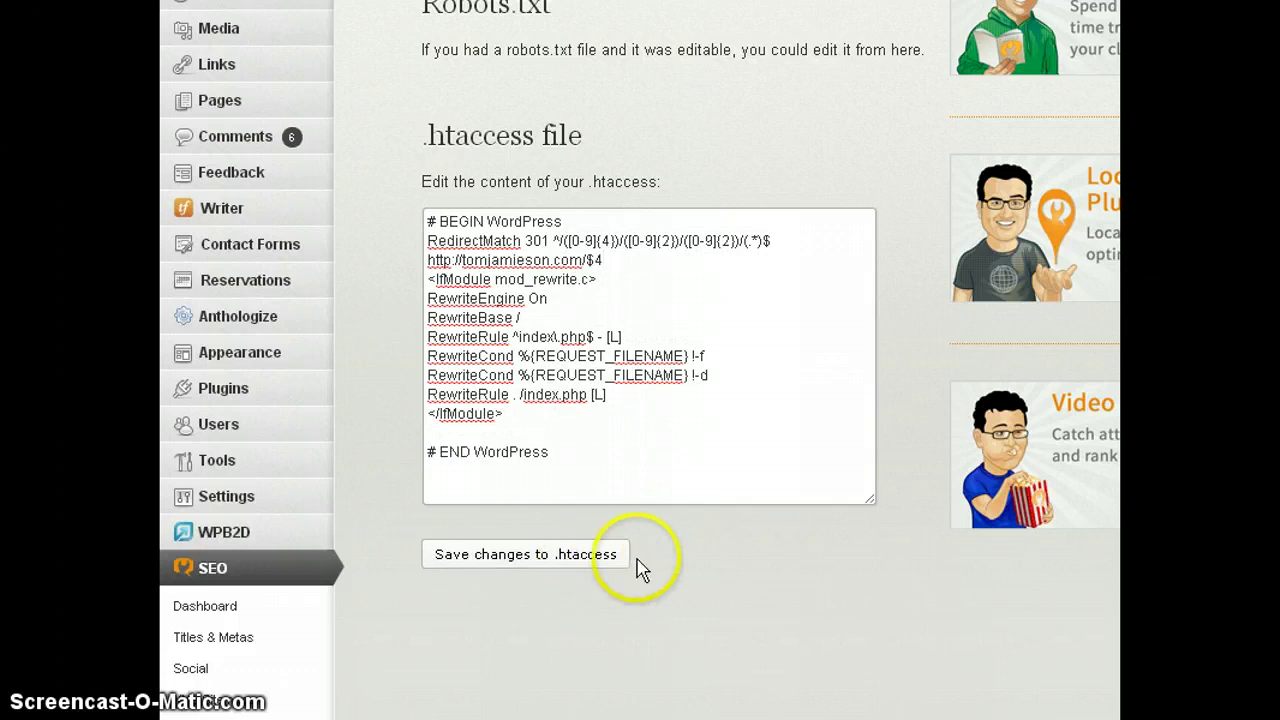
pyautogui.click(612, 558)
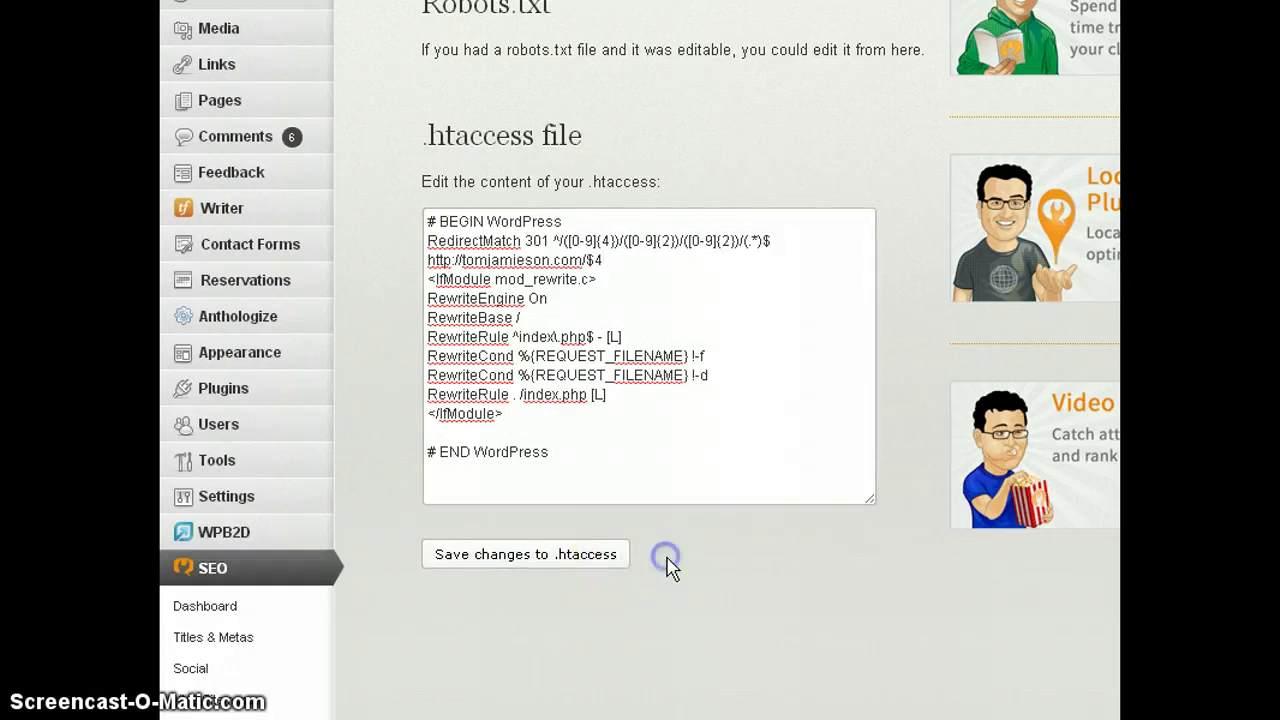